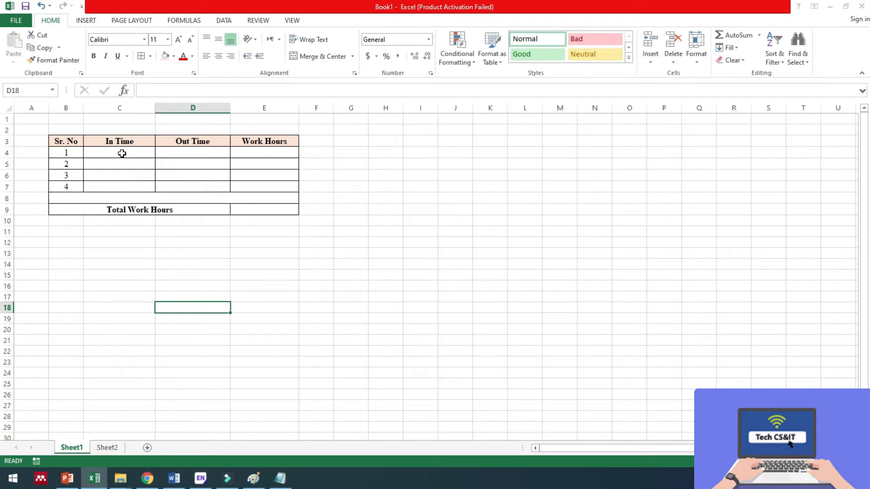
- Enter 8:00 as the In Time and 9:00 as the Out Time for Sr. No 1
click(122, 154)
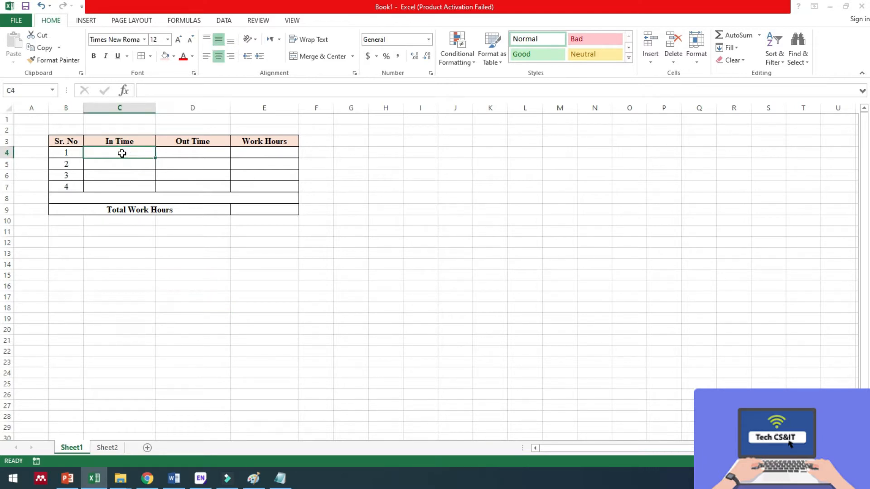
text(8:00)
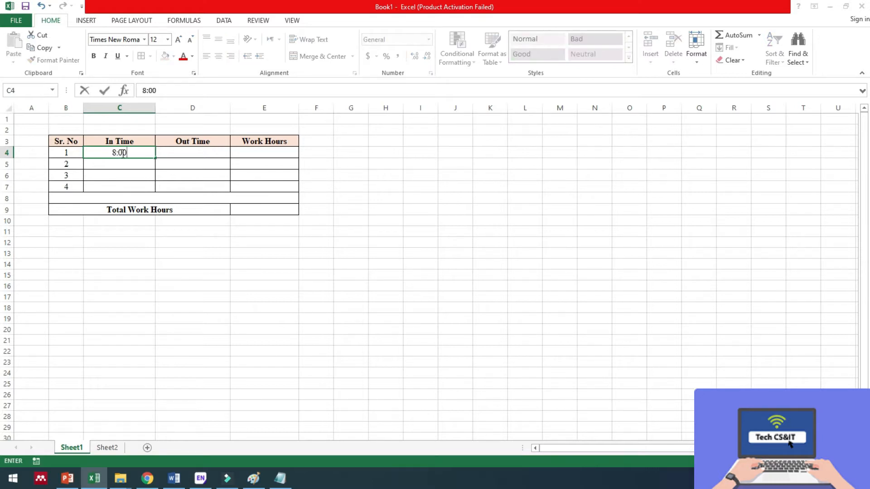
click(149, 172)
click(140, 153)
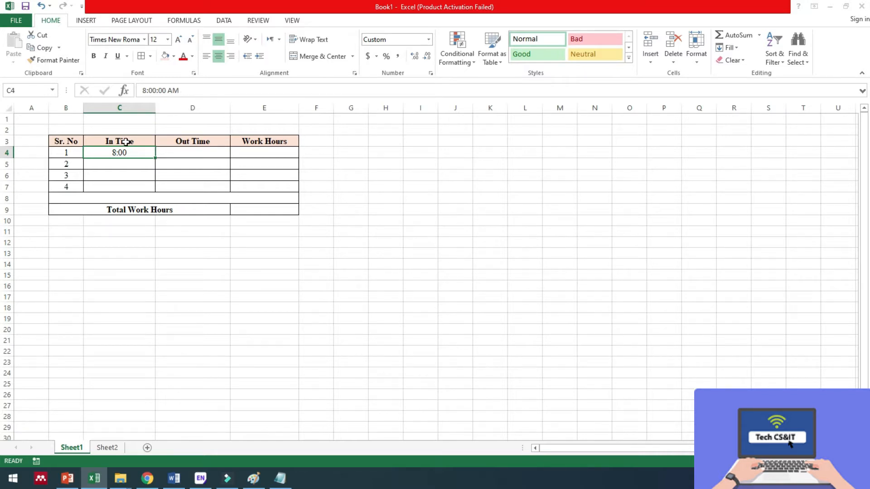
click(176, 152)
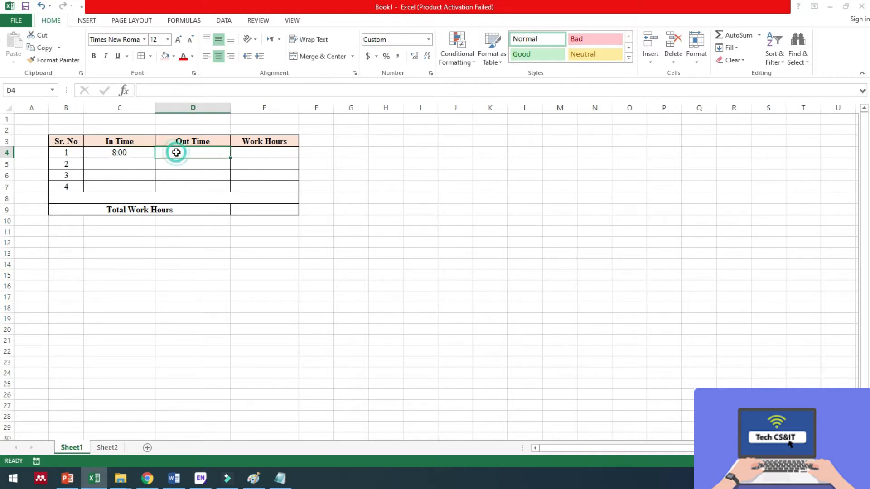
text(9:00)
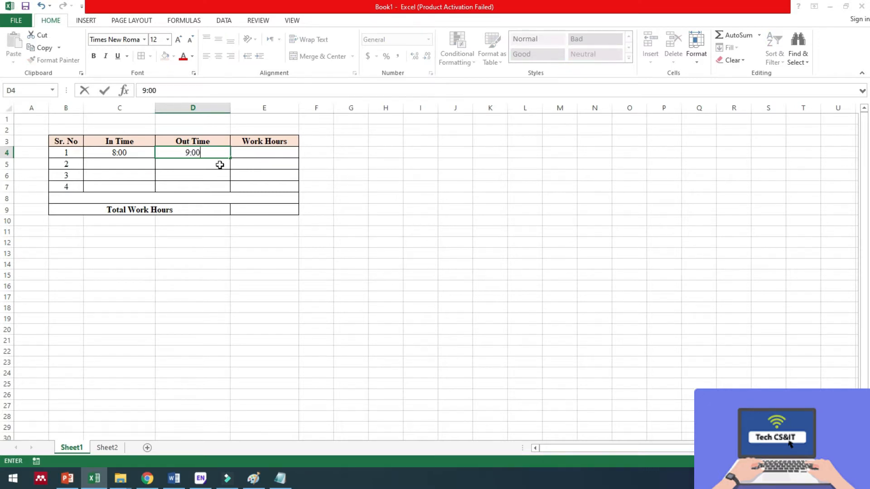
click(249, 239)
click(217, 158)
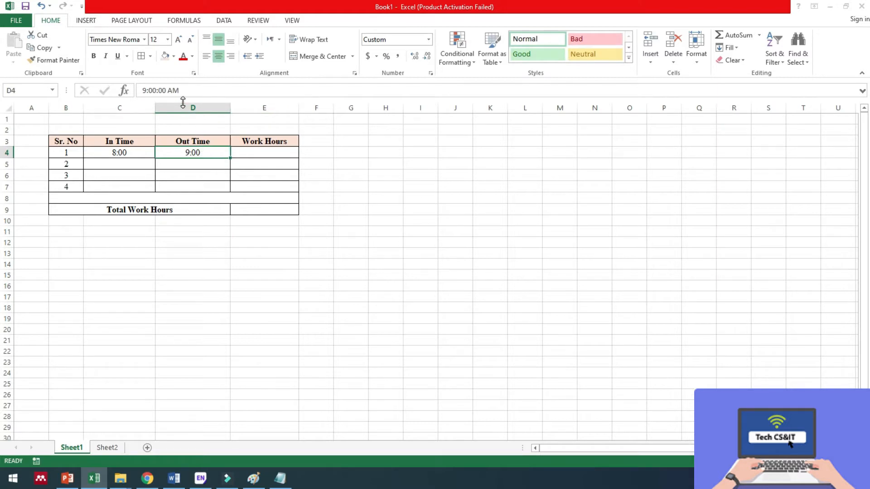
- Change the Out Time for Sr. No 1 to 21:00 in 24-hour notation
click(120, 153)
click(204, 154)
double_click(205, 154)
text(21)
text(:00)
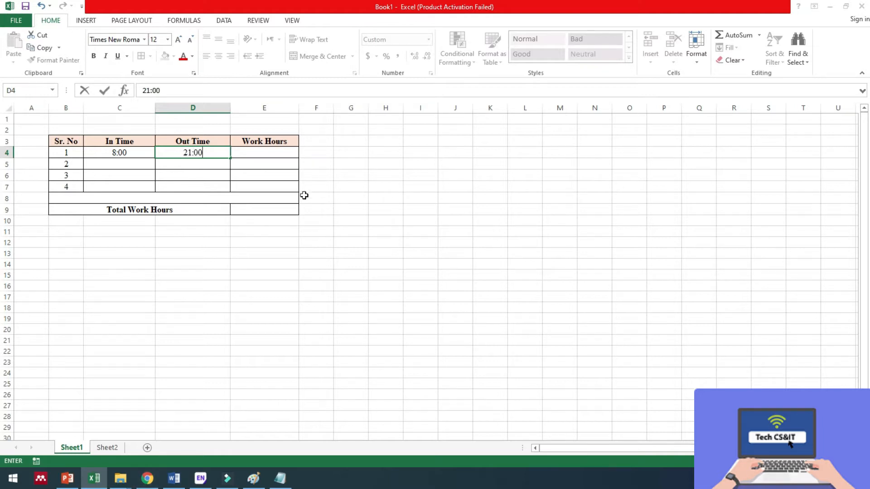
click(213, 161)
click(214, 153)
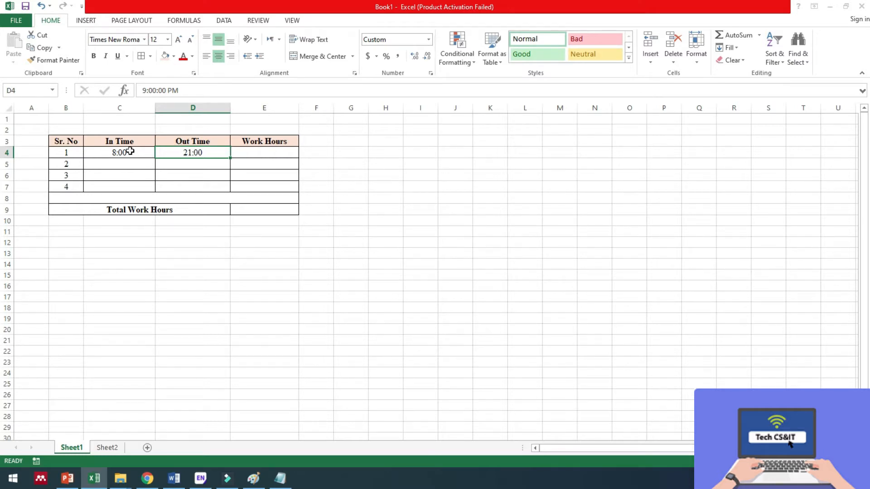
- Clear the In Time and Out Time entries for Sr. No 1
click(130, 151)
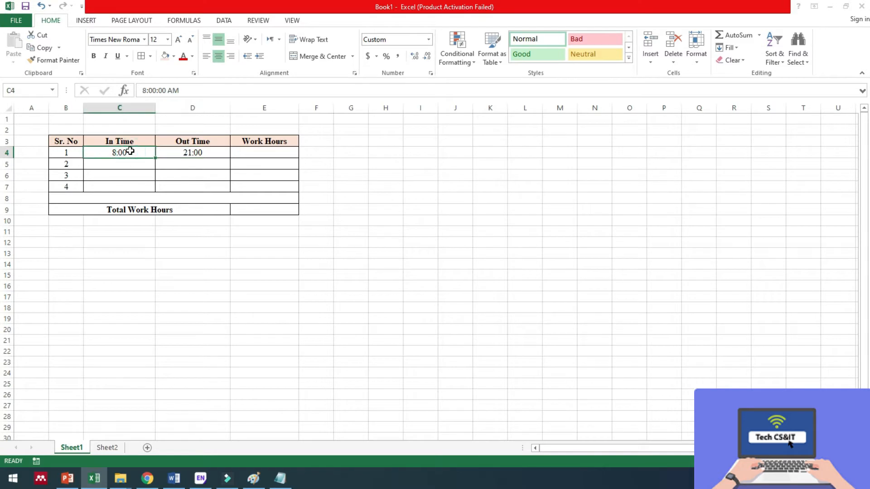
key(BackSpace)
key(Tab)
key(BackSpace)
- Format the In Time and Out Time cells C4:D7 as Time with the 1:30 PM type
drag(130, 151, 192, 187)
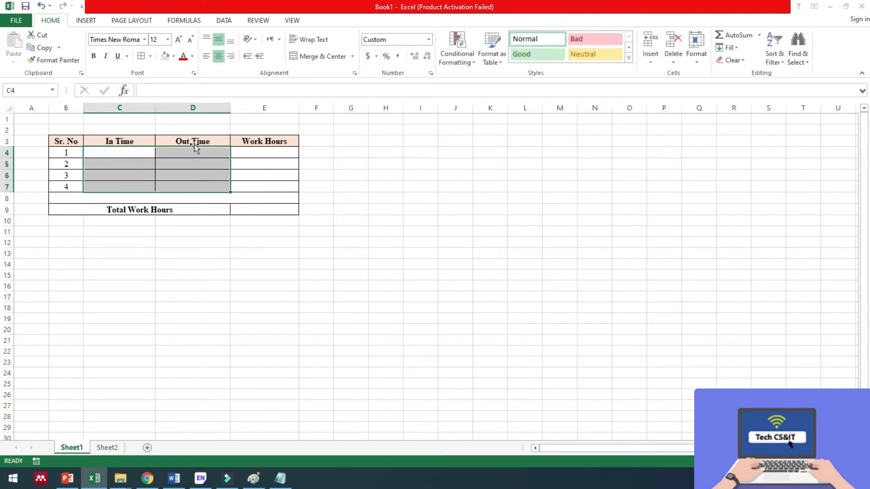
right_click(189, 178)
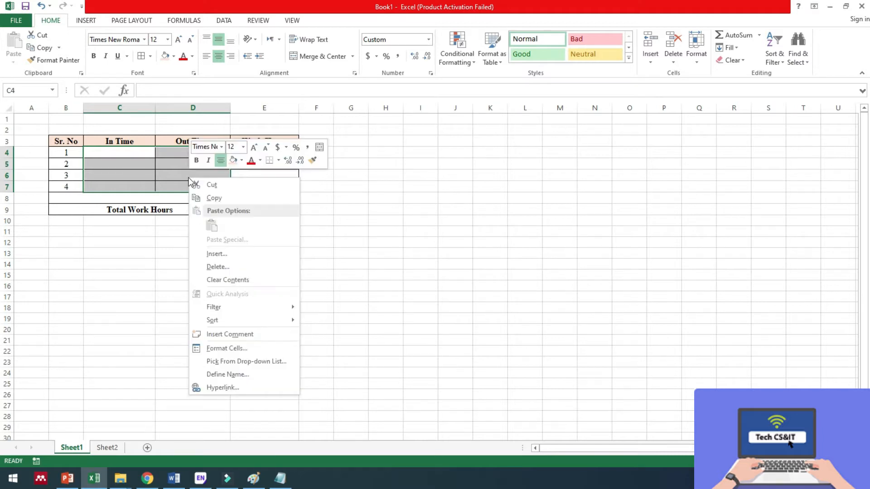
click(239, 350)
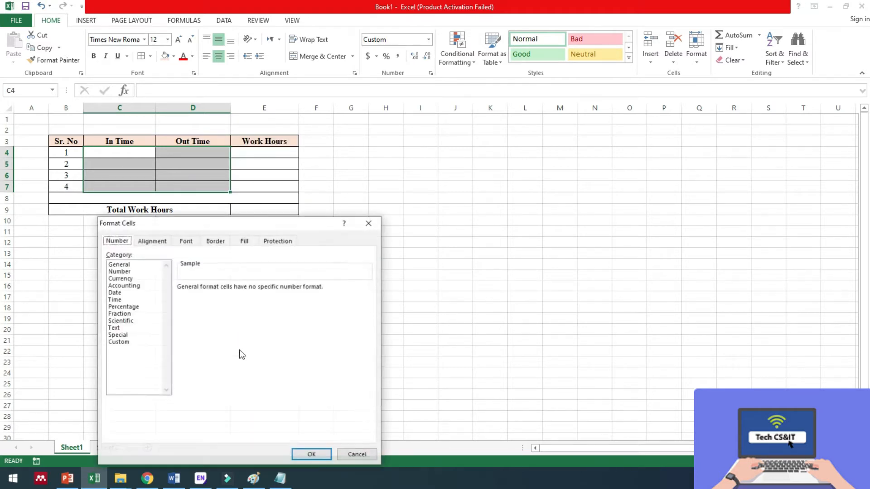
click(115, 300)
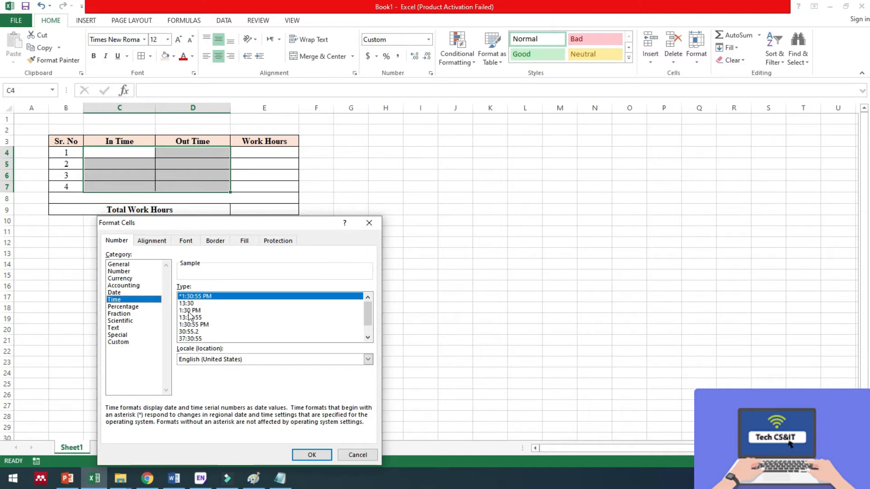
click(188, 311)
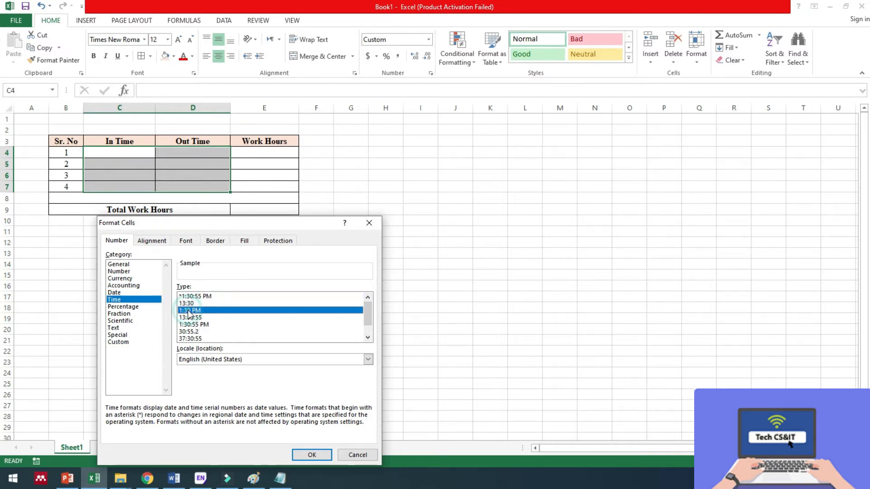
click(317, 459)
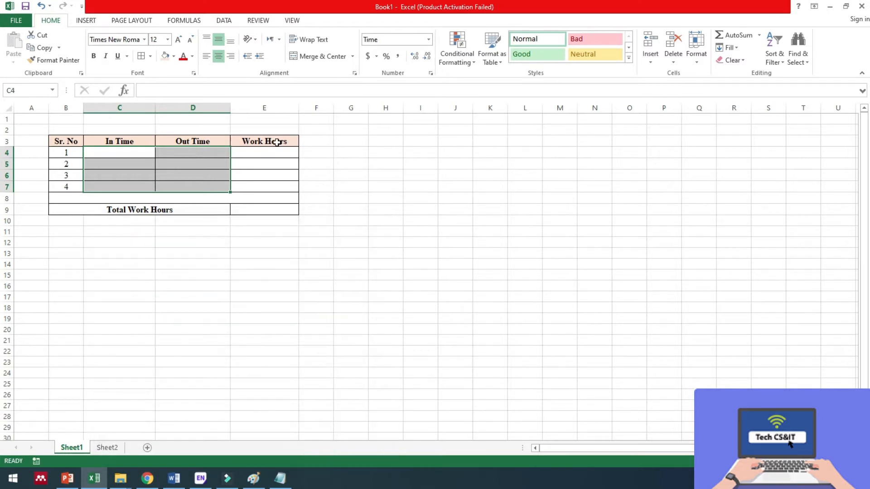
- Enter 7:00 am as the In Time and 5:00 pm as the Out Time for Sr. No 1
click(147, 153)
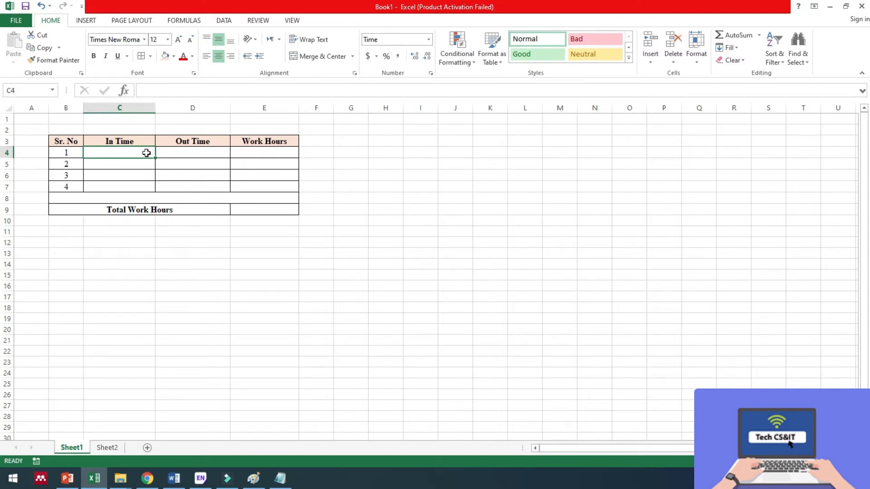
text(7:00 a)
text(m)
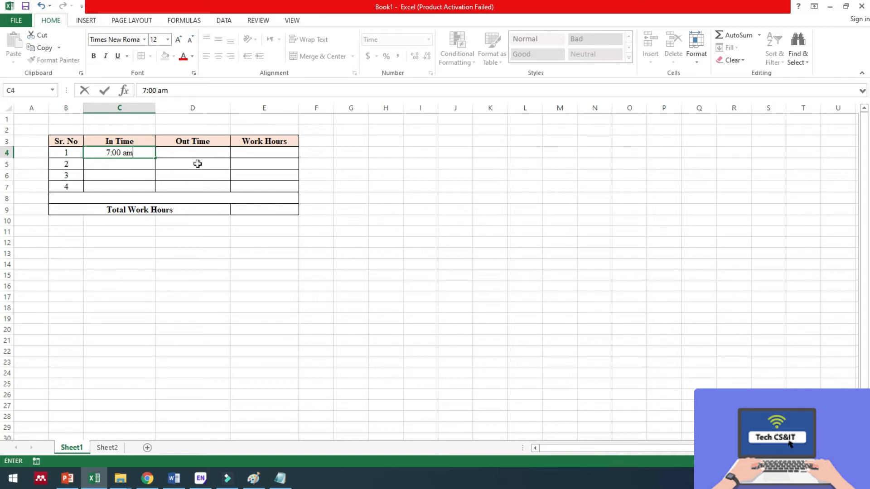
click(198, 166)
click(131, 150)
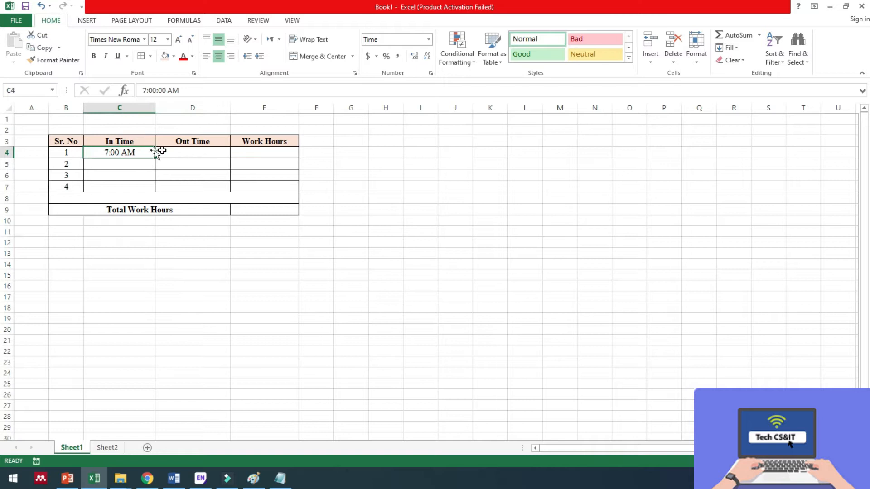
click(208, 154)
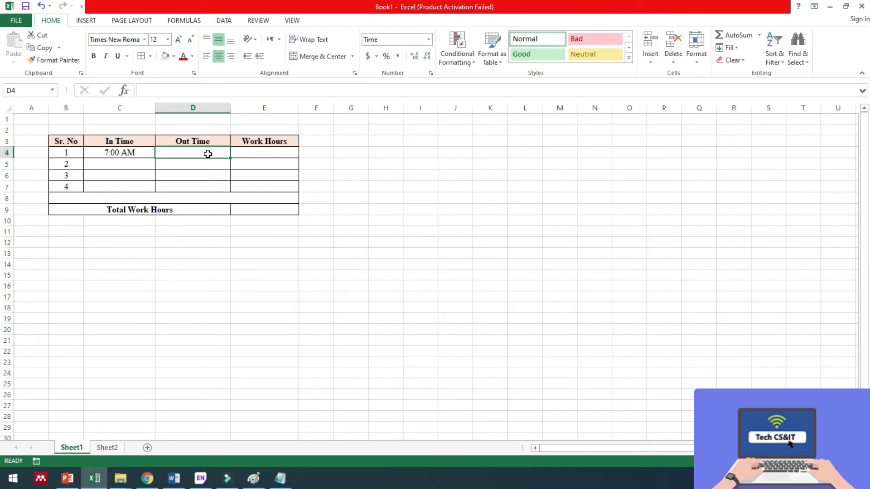
text(5:00 pm)
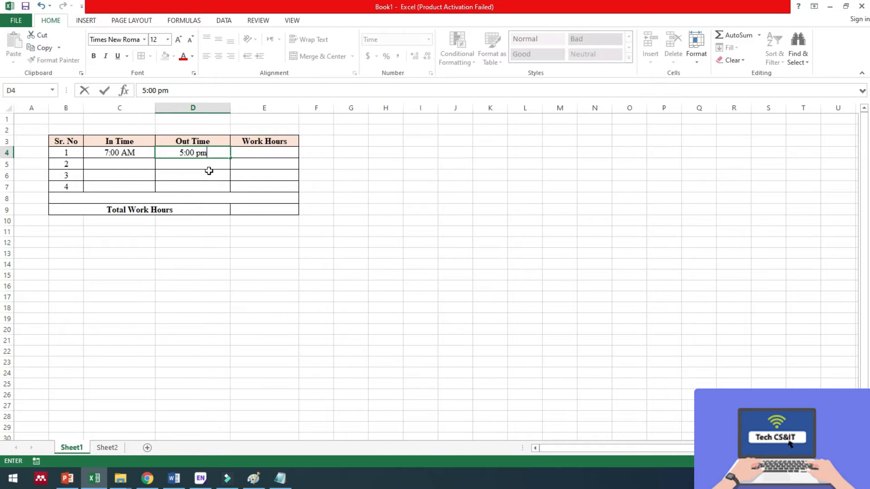
click(208, 173)
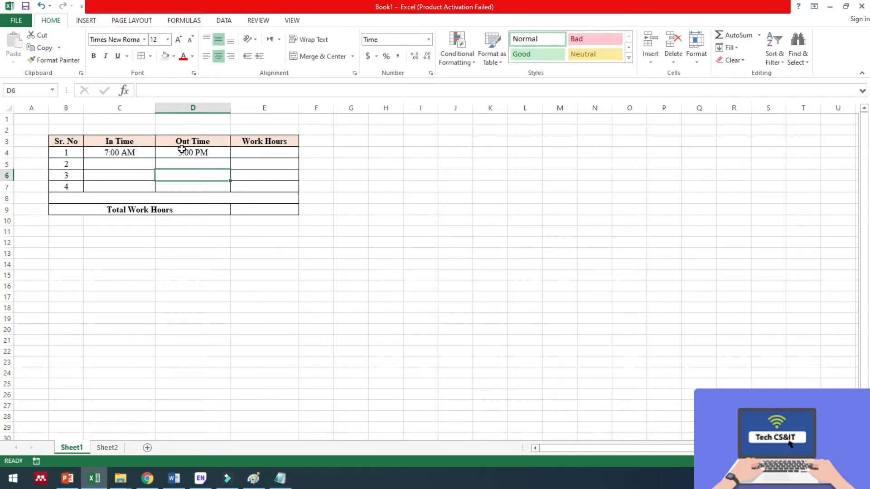
click(212, 149)
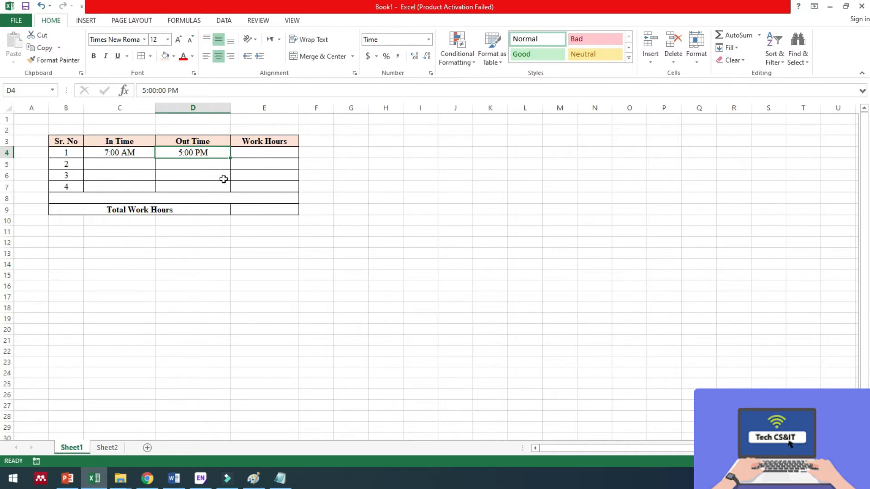
- Enter 8:00 am as the In Time and 4:00 pm as the Out Time for Sr. No 2
click(131, 163)
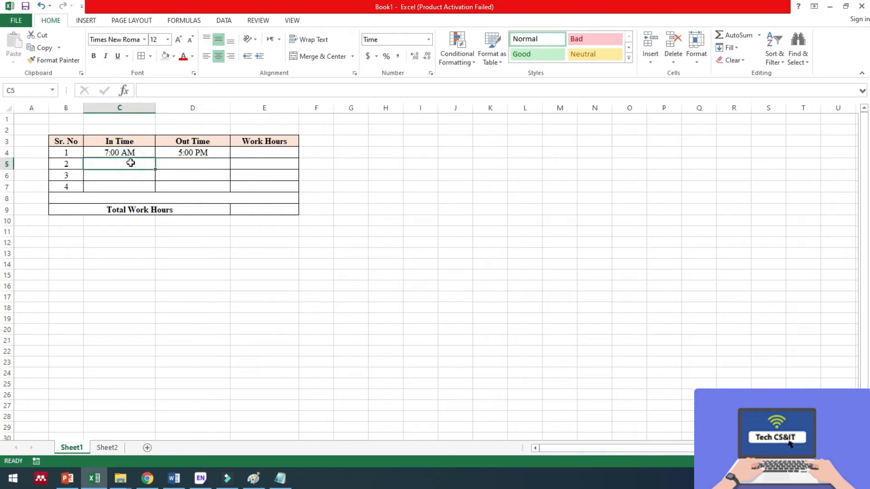
text(8)
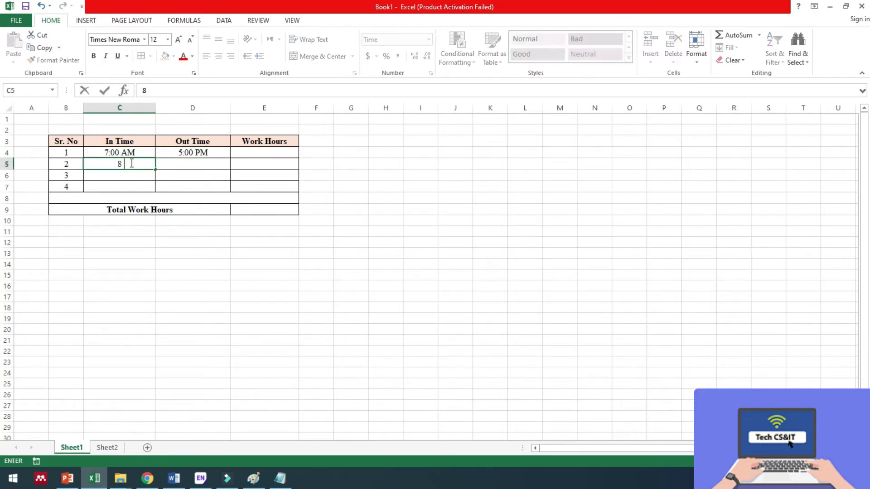
text( :00 am)
click(165, 165)
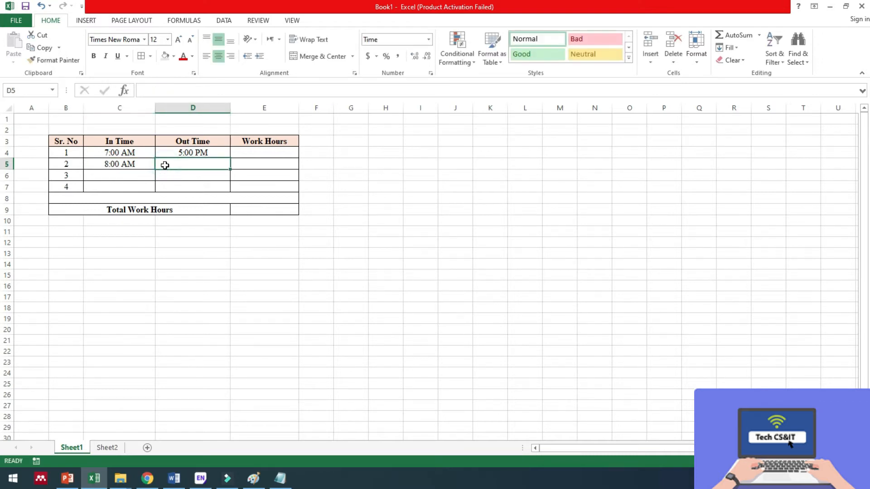
text(4 :00 pm)
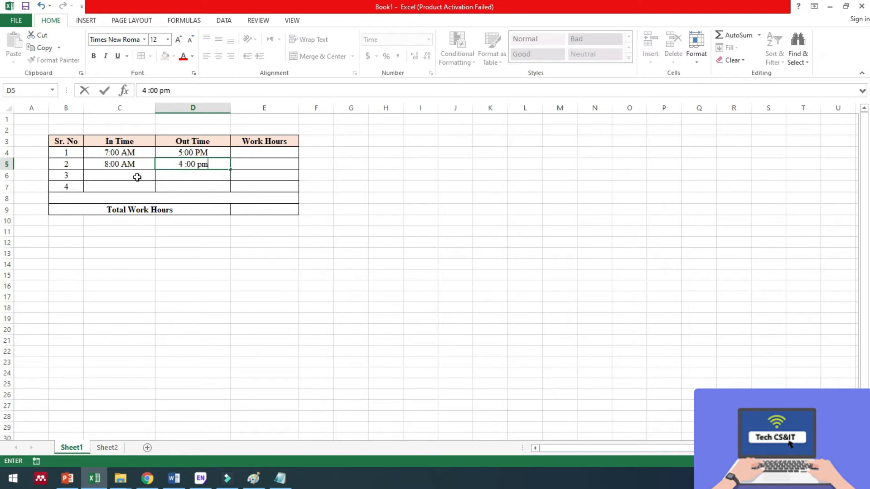
- Enter 4:00 pm as the In Time and 1:00 am as the Out Time for Sr. No 3
click(137, 177)
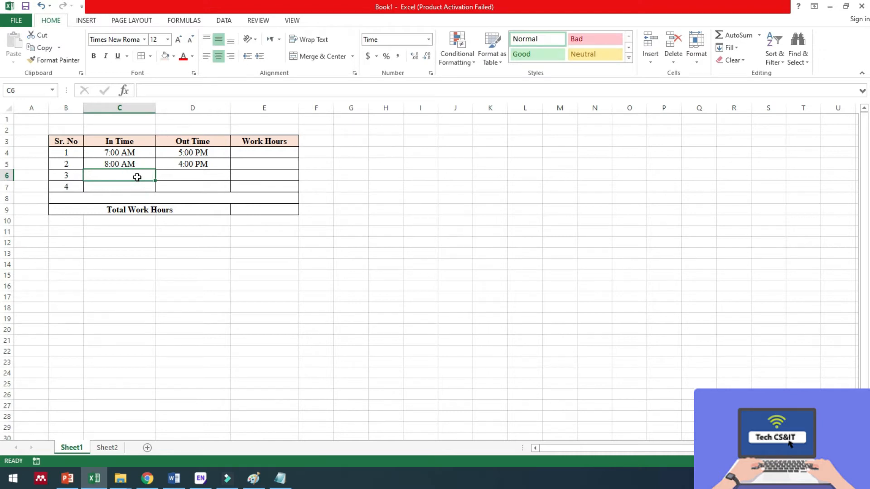
text(4:00 pm)
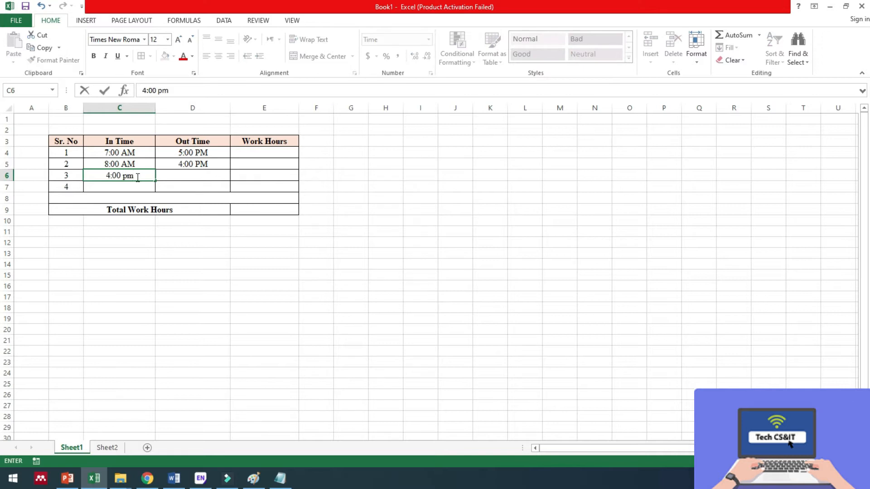
click(210, 176)
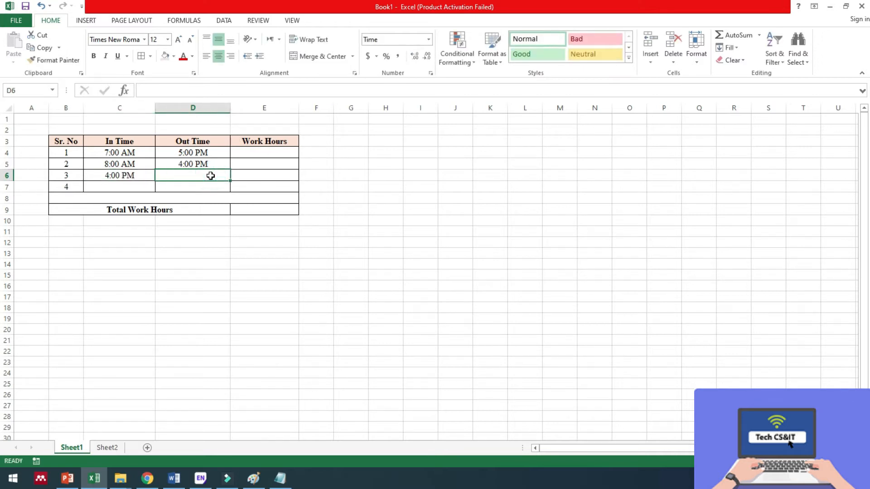
text(1:00 am)
- Enter 8:00 pm as the In Time and 8:00 am as the Out Time for Sr. No 4
click(115, 186)
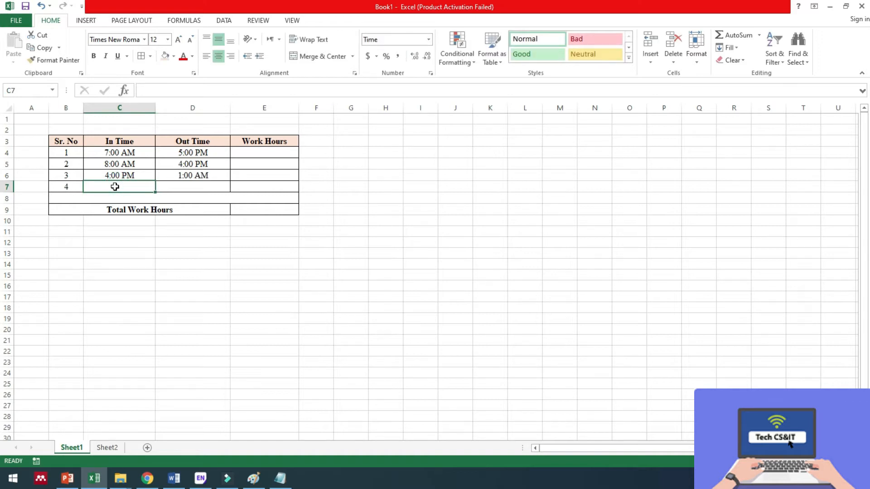
text(8:00 pm)
click(196, 188)
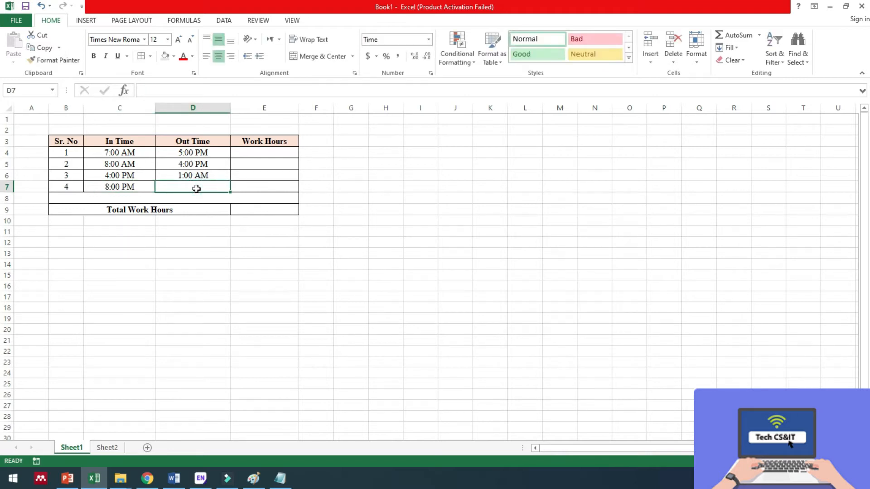
text(8:00 am)
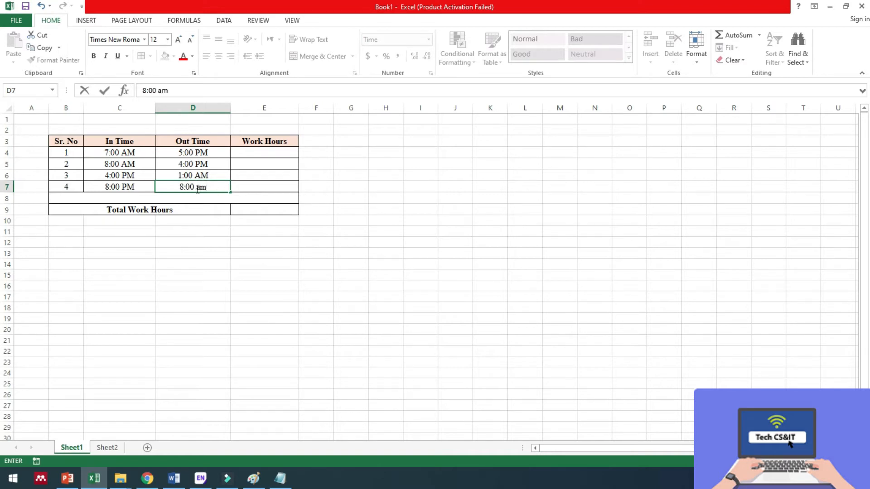
click(224, 169)
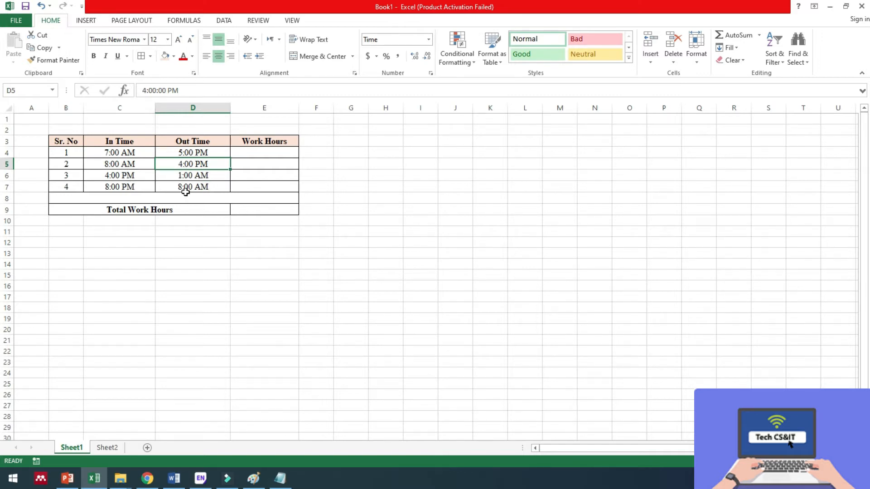
- Begin an IF formula in the Work Hours cell E4 with the logical test D4>C4
click(261, 155)
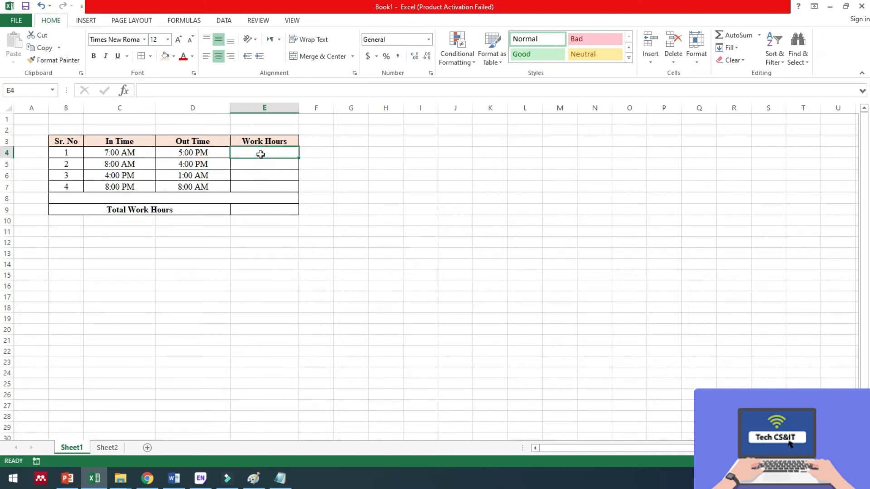
text(=)
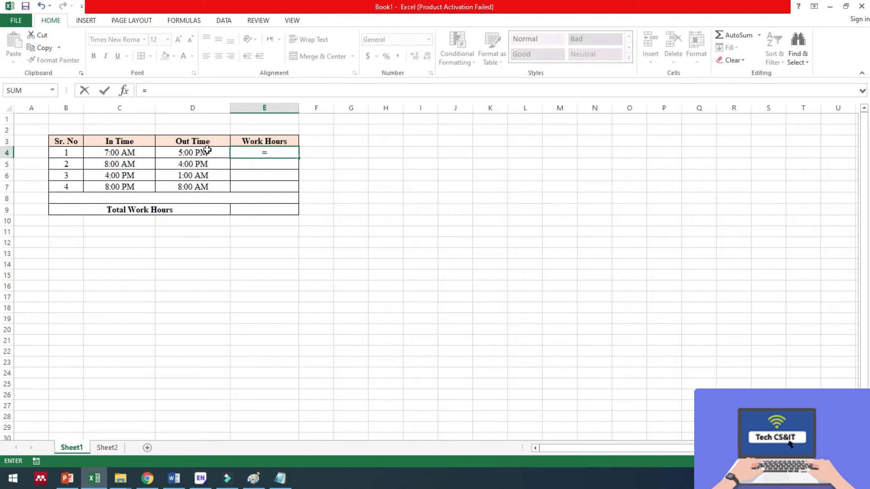
text(if)
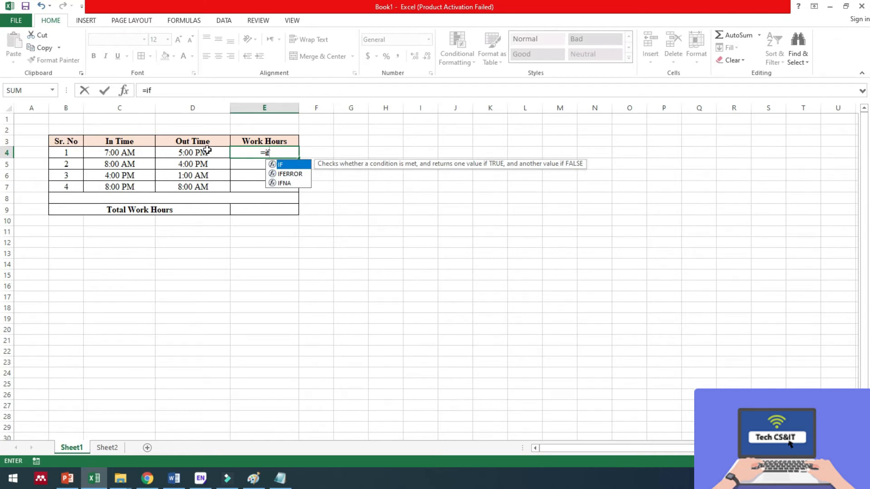
key(BackSpace)
key(BackSpace)
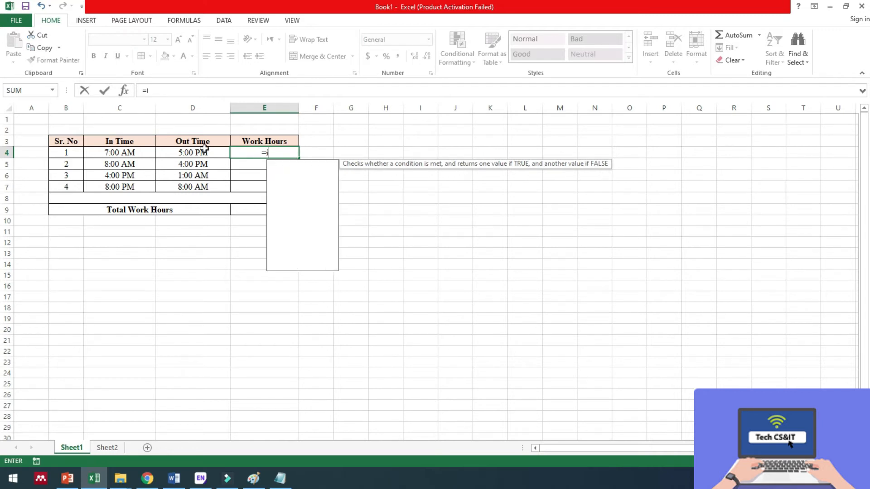
text(I)
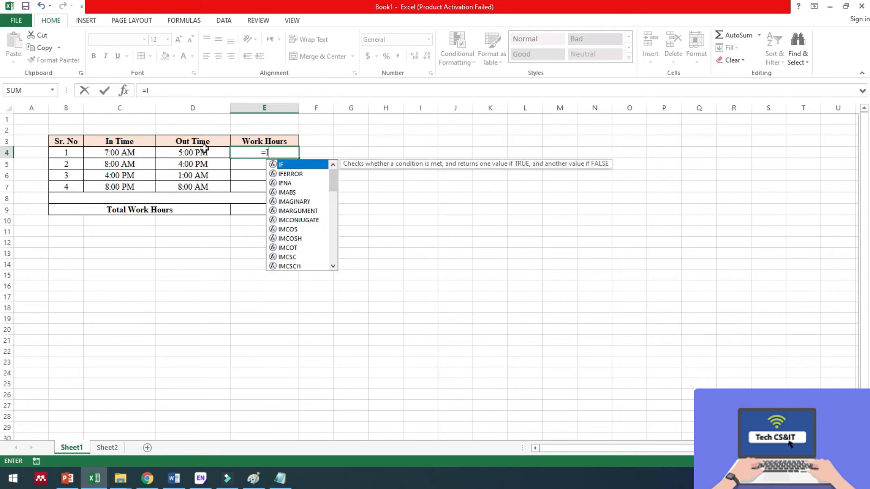
text(F()
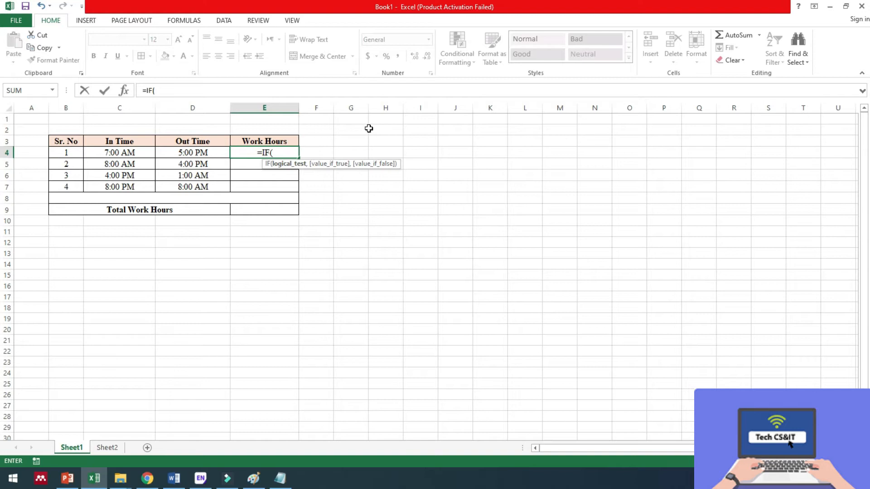
click(210, 152)
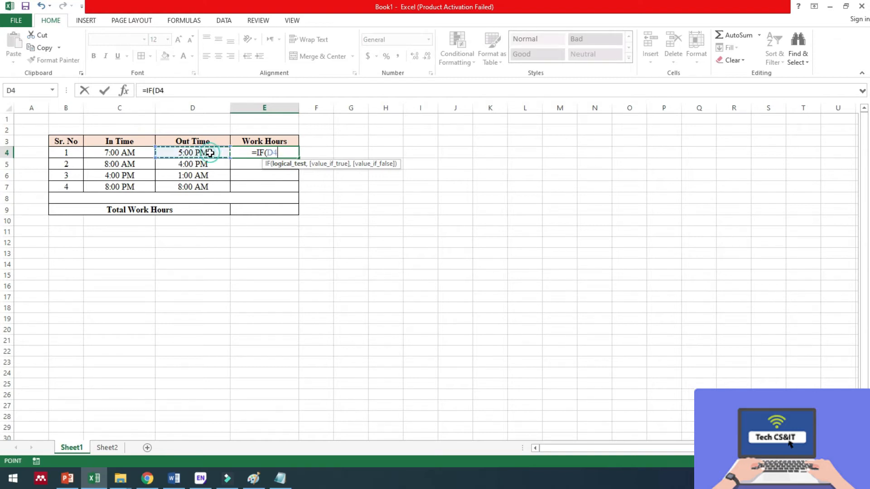
text(>)
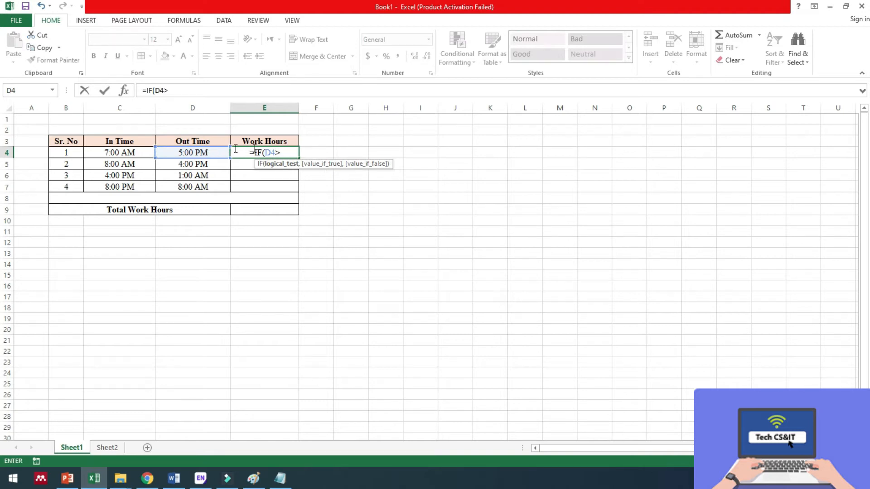
click(138, 152)
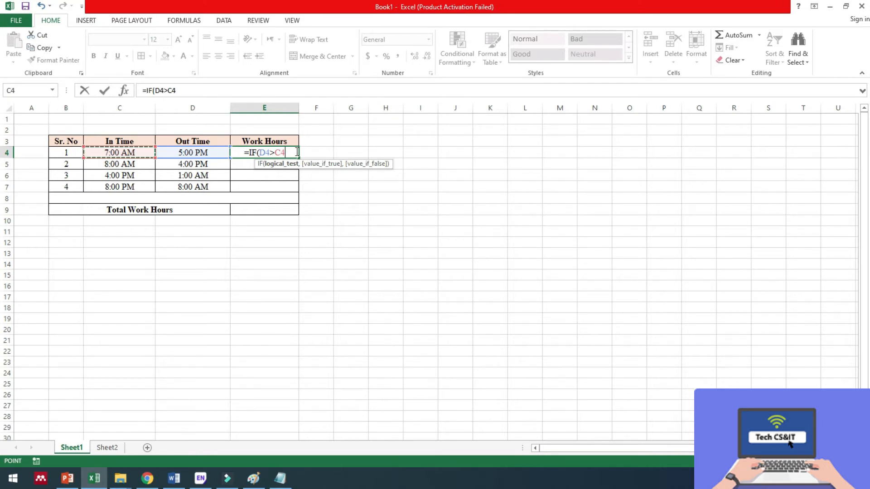
- Complete the E4 formula with D4-C4 as the value if true and 1+D4-C4 as the value if false
text(,)
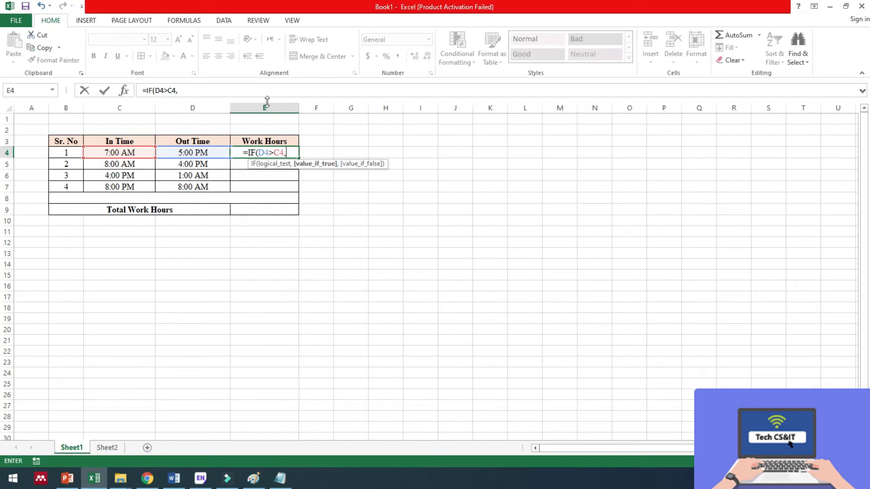
click(207, 152)
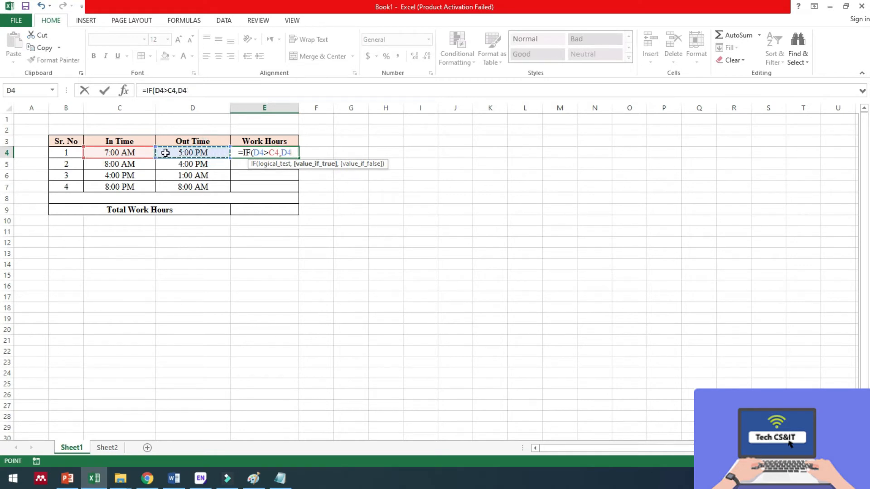
text(-)
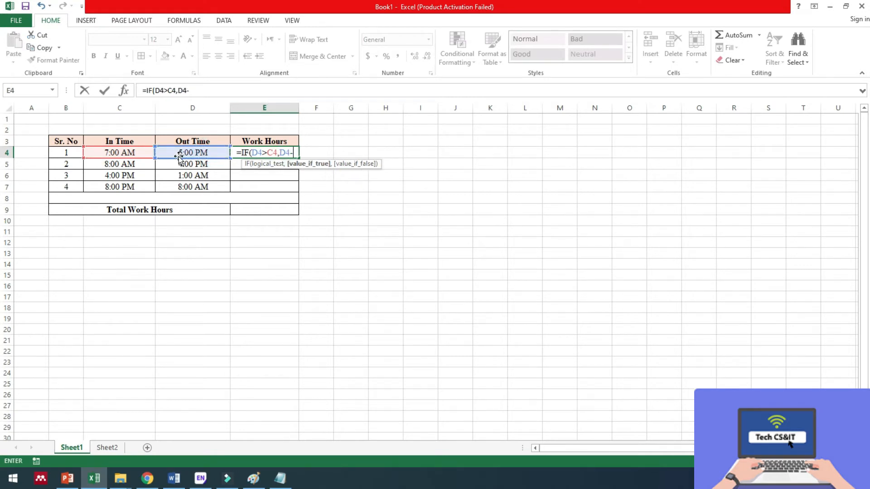
click(125, 157)
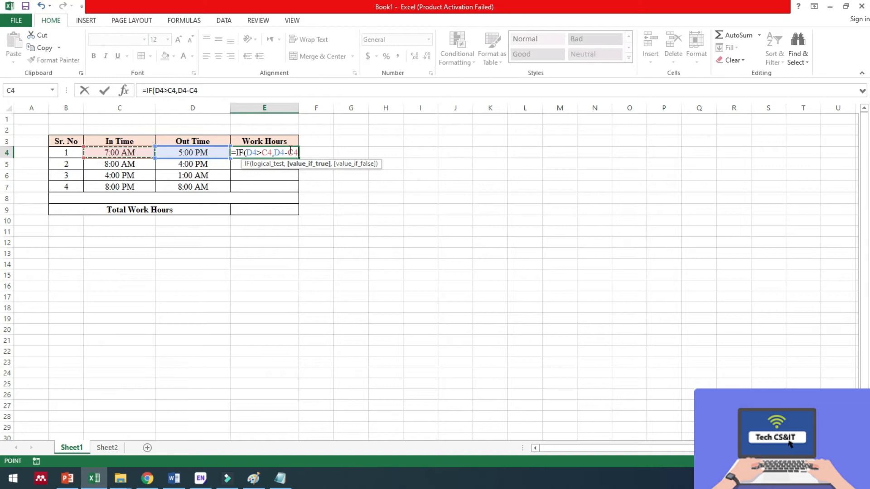
text(,1+)
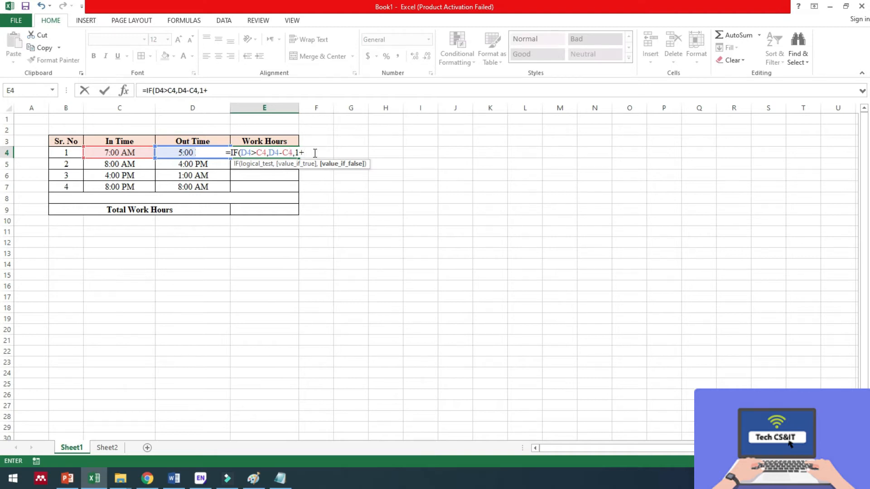
click(184, 152)
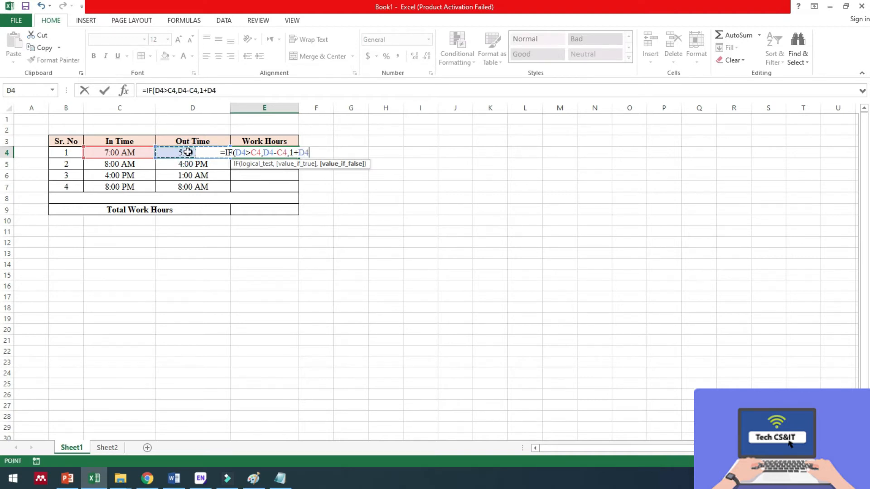
text(-)
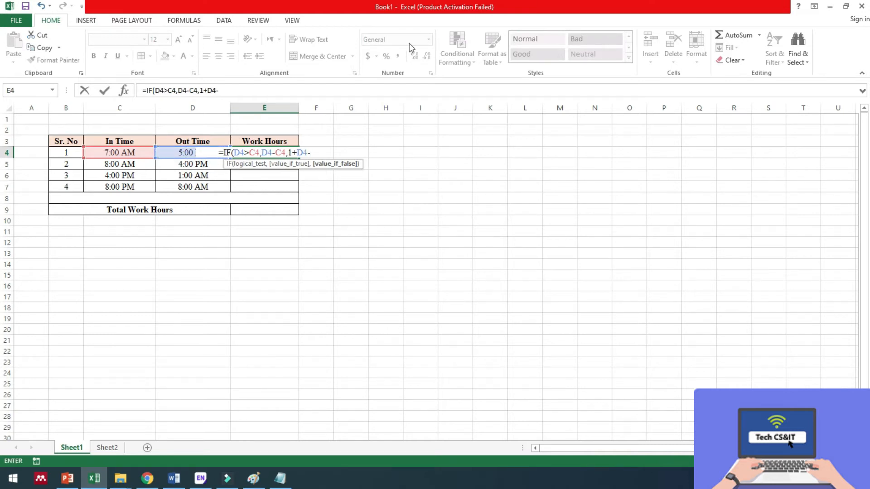
click(107, 151)
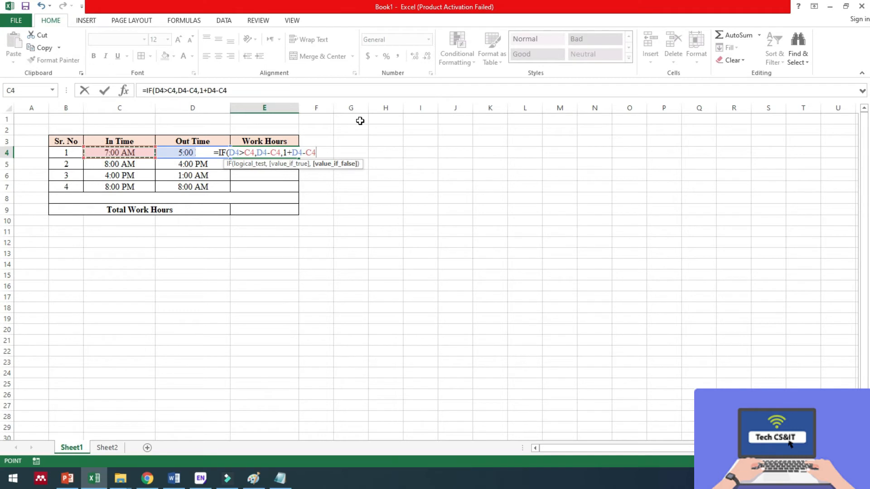
text())
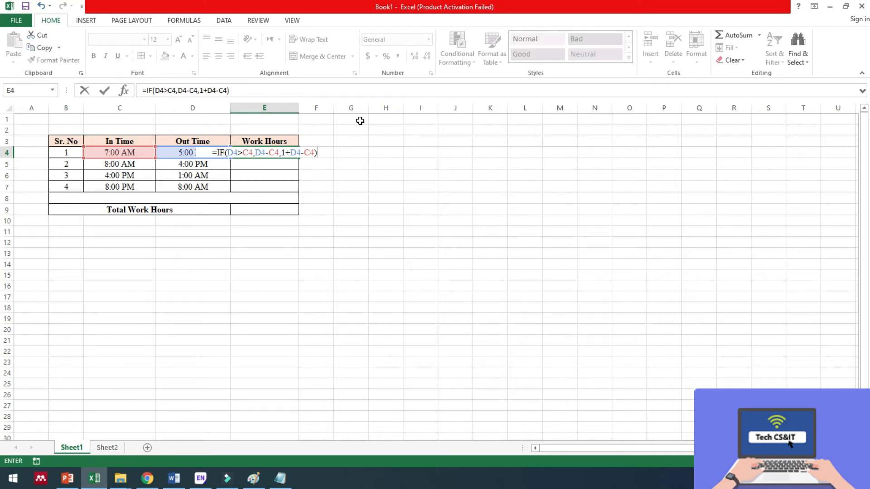
key(Return)
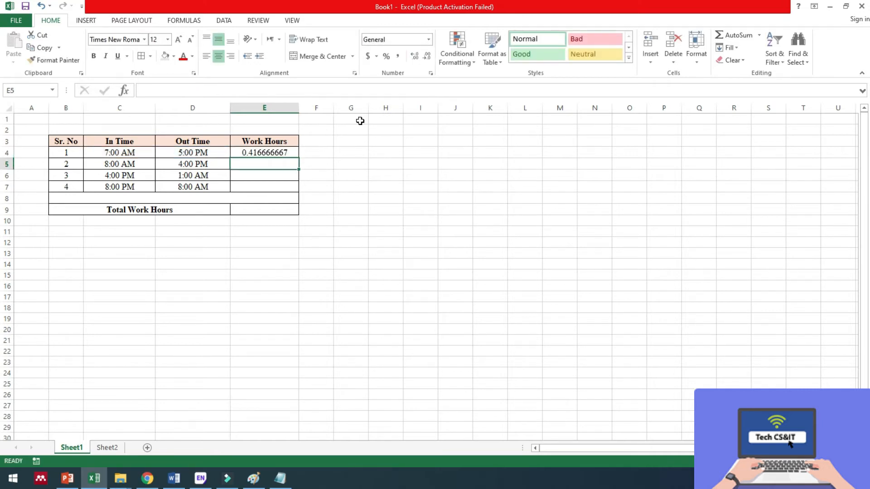
- Fill the E4 formula down to E7 and format these Work Hours cells as Time with the 13:30 type
click(280, 154)
drag(299, 159, 289, 187)
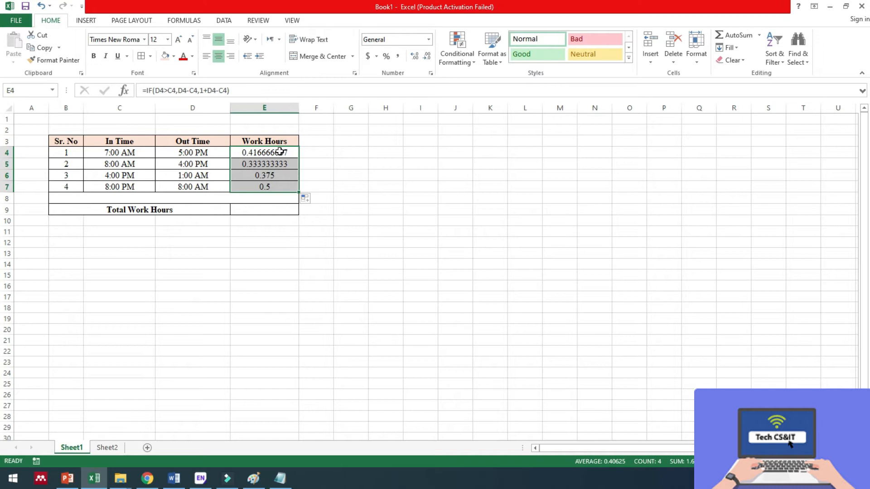
right_click(280, 153)
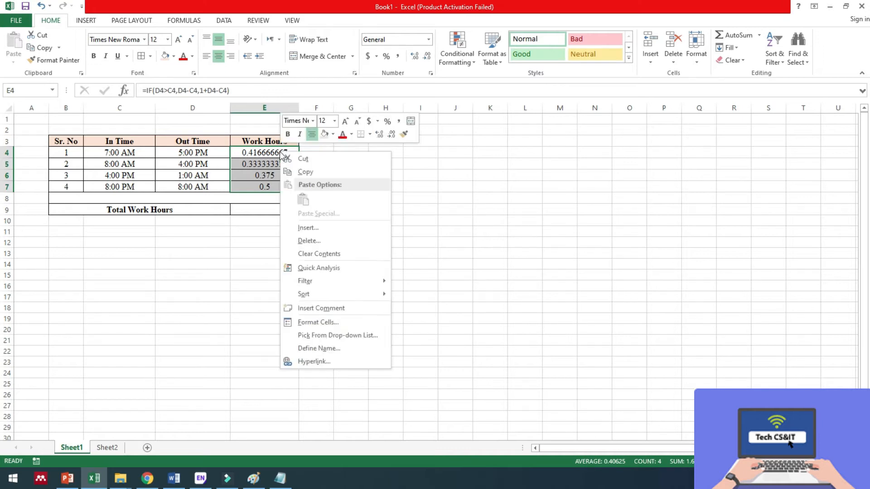
click(328, 322)
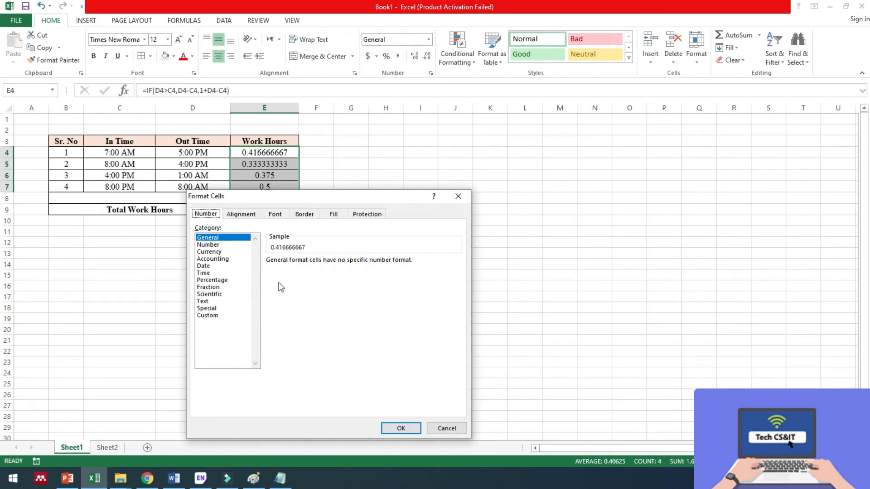
click(204, 274)
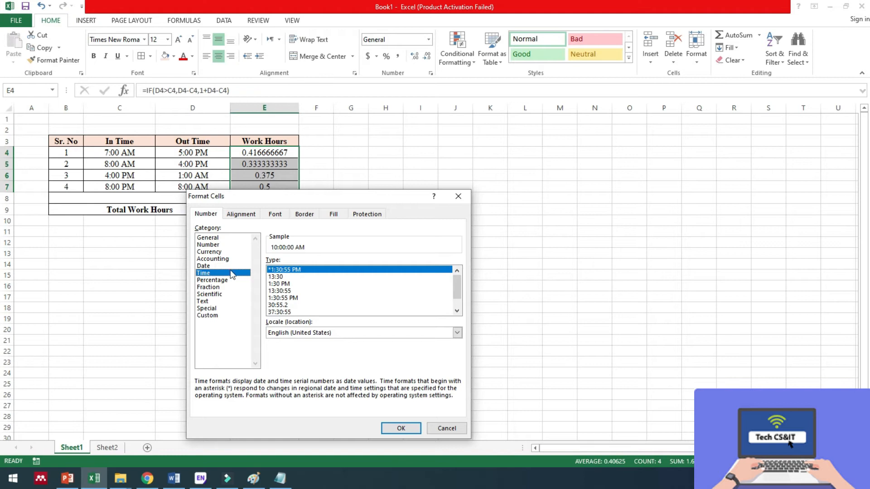
click(277, 277)
click(400, 428)
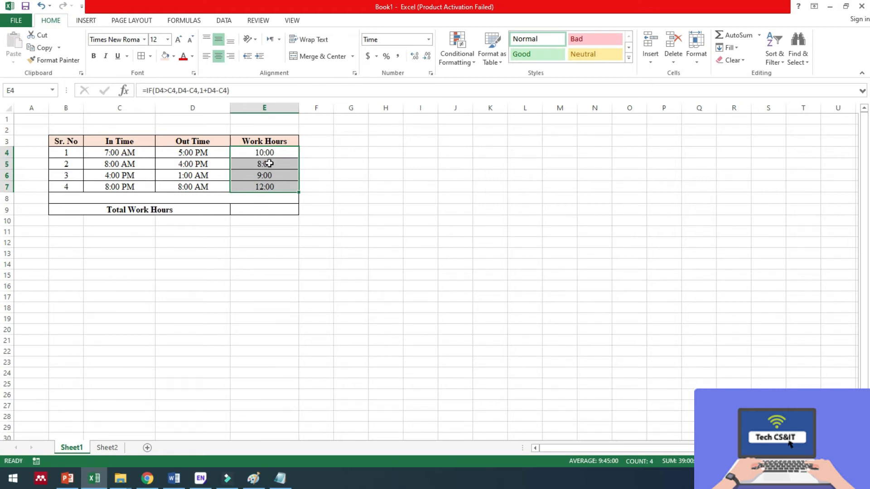
- Enter =SUM(E4:E7) in the Total Work Hours cell E9
click(263, 212)
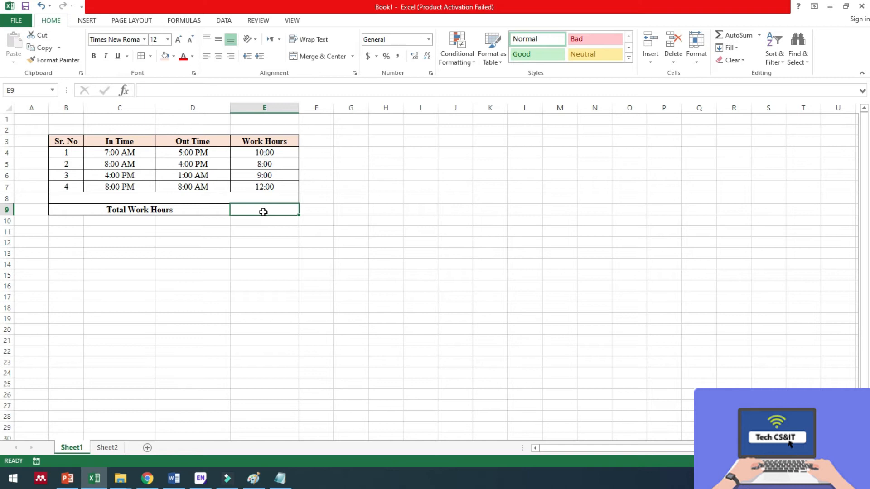
text(=)
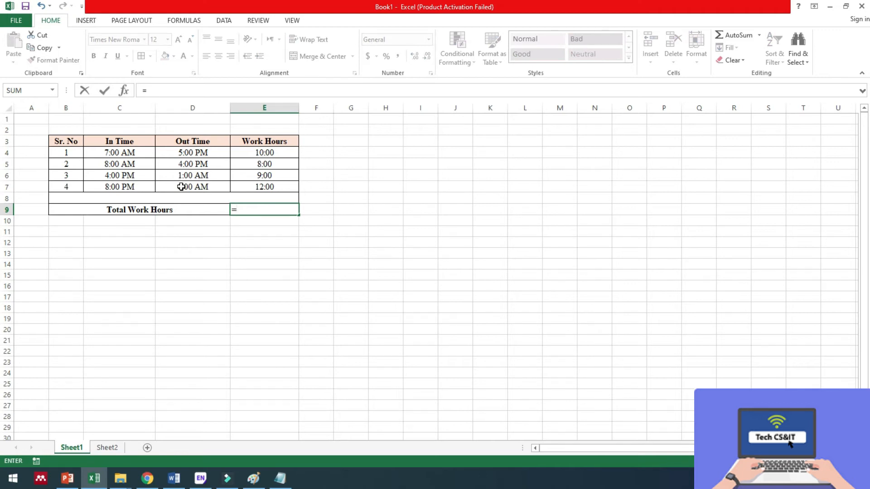
text(SUM)
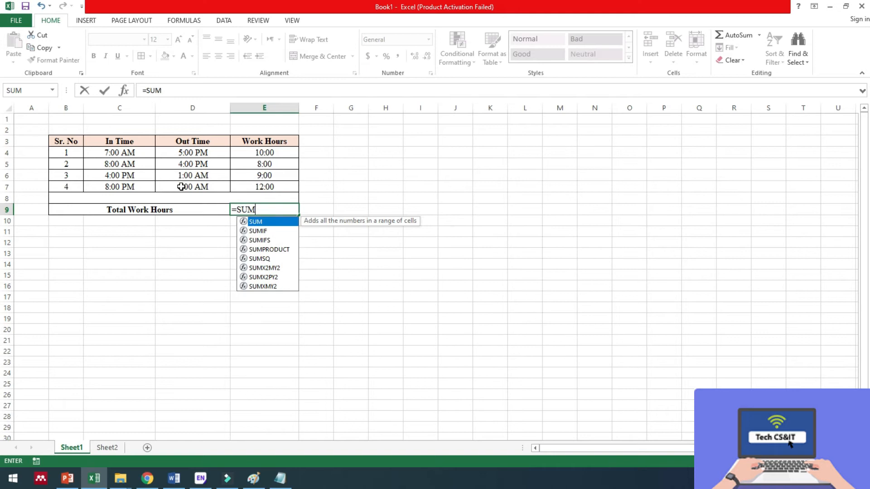
text(()
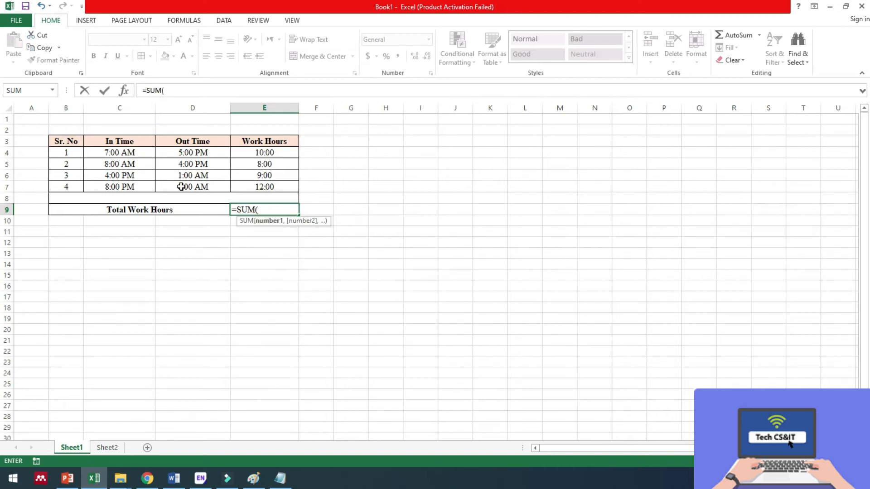
click(282, 152)
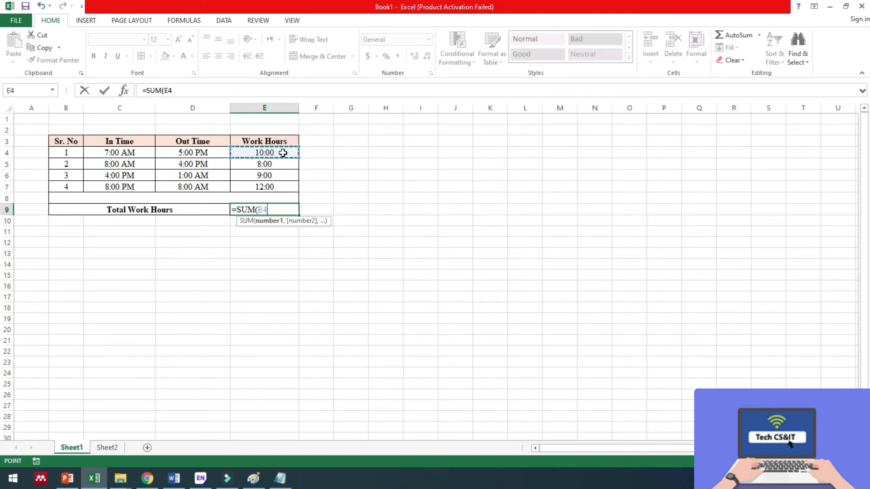
key(F8)
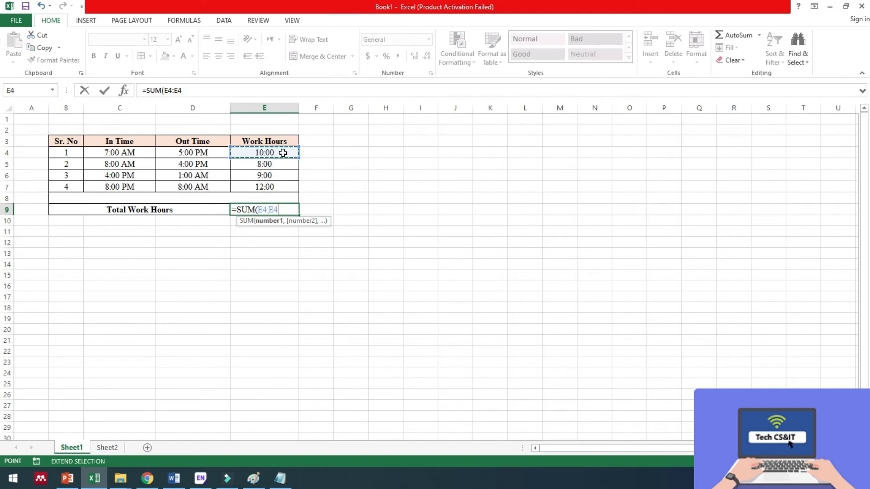
key(BackSpace)
key(BackSpace)
click(277, 187)
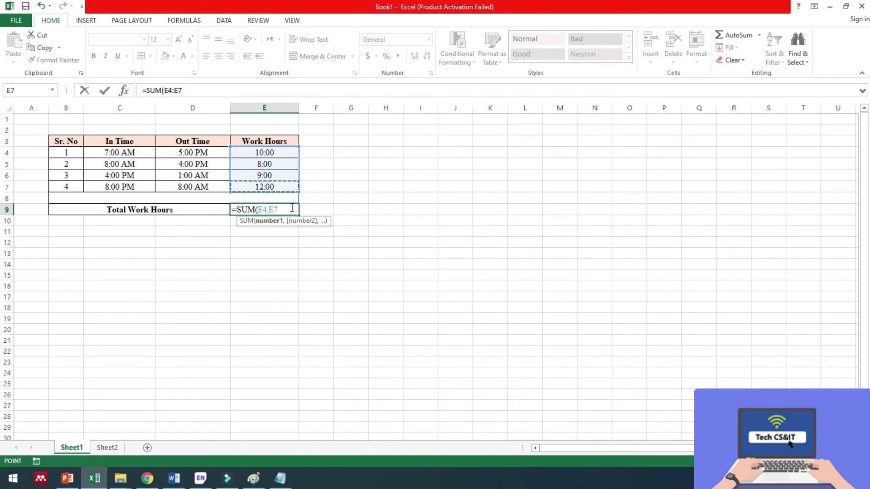
text())
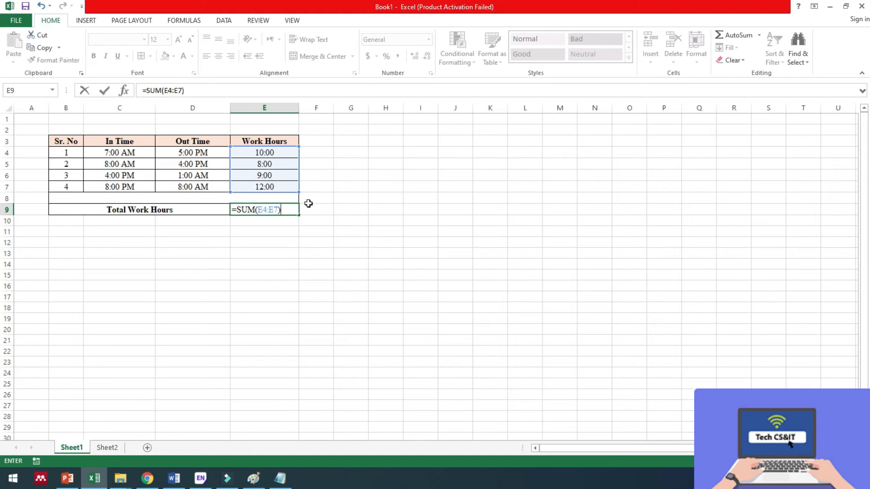
key(Return)
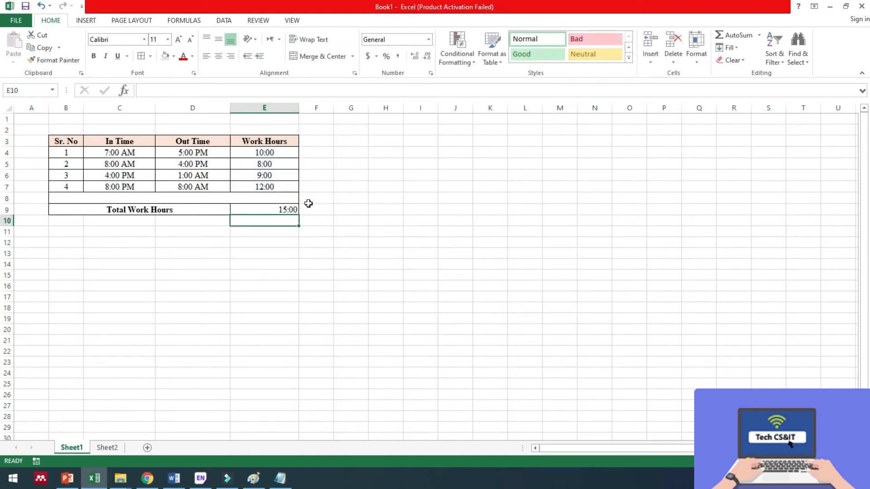
- Apply the custom number format [h]:mm to the Total Work Hours cell E9
click(260, 207)
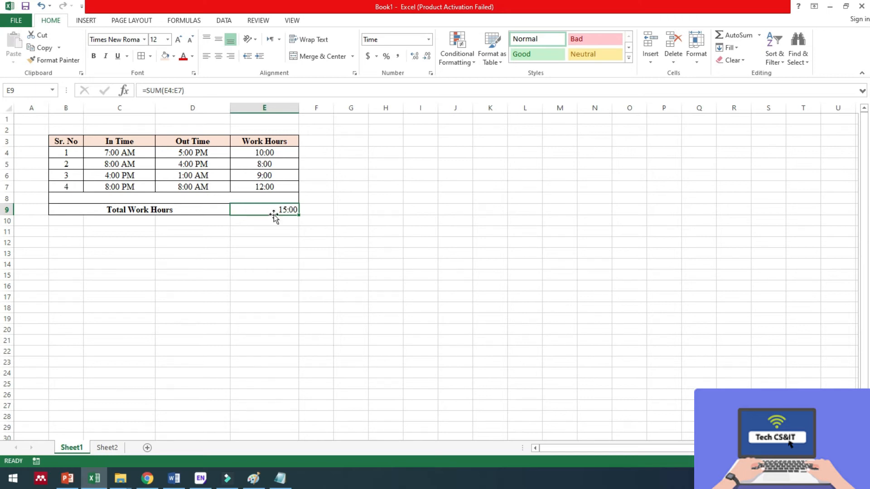
right_click(273, 209)
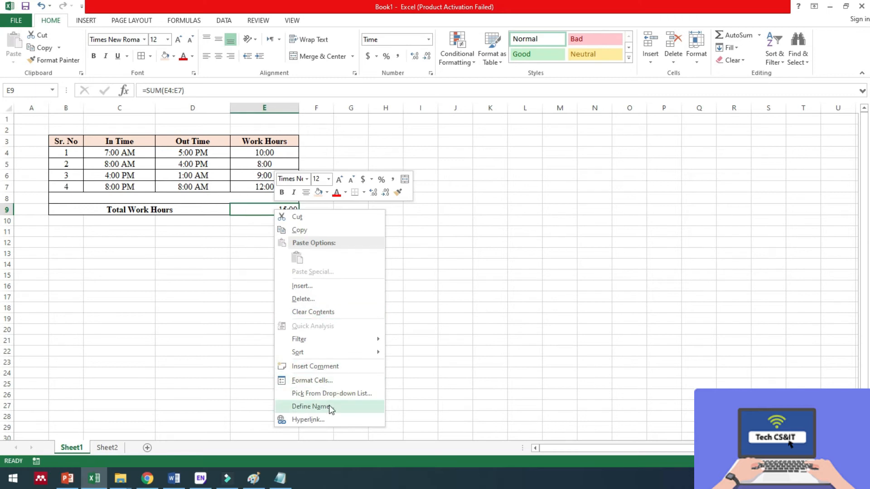
click(325, 380)
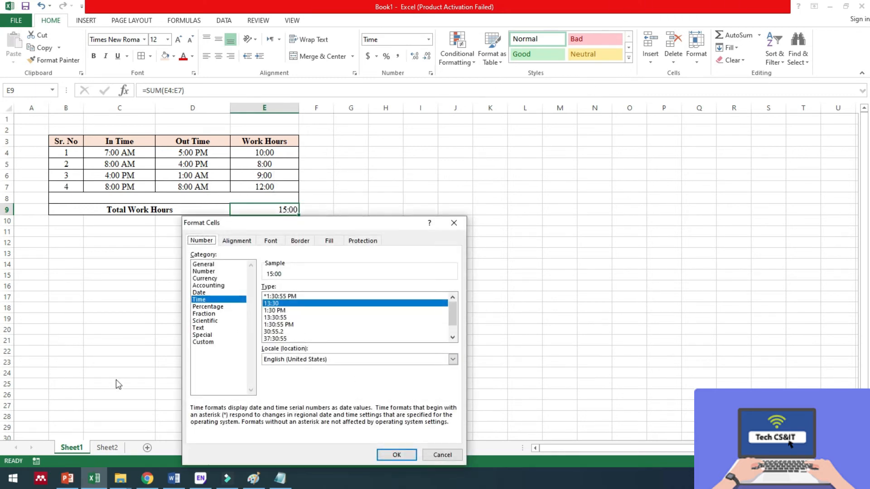
click(211, 342)
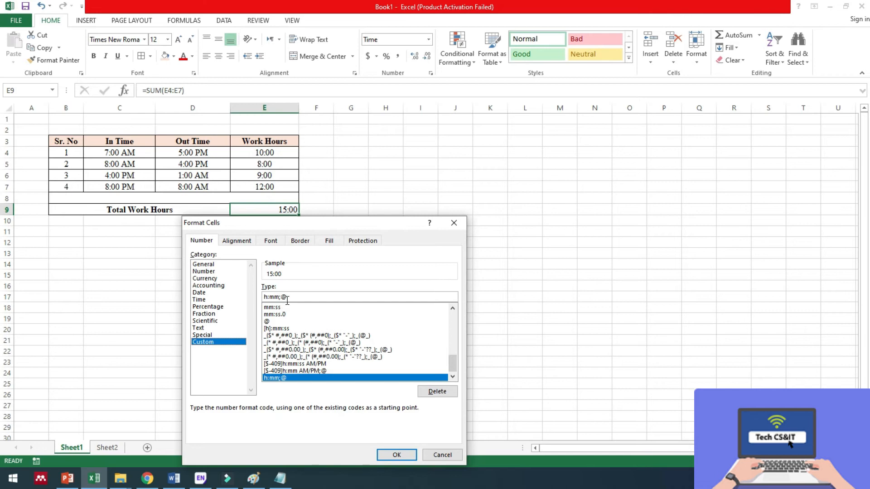
drag(291, 297, 266, 296)
key(BackSpace)
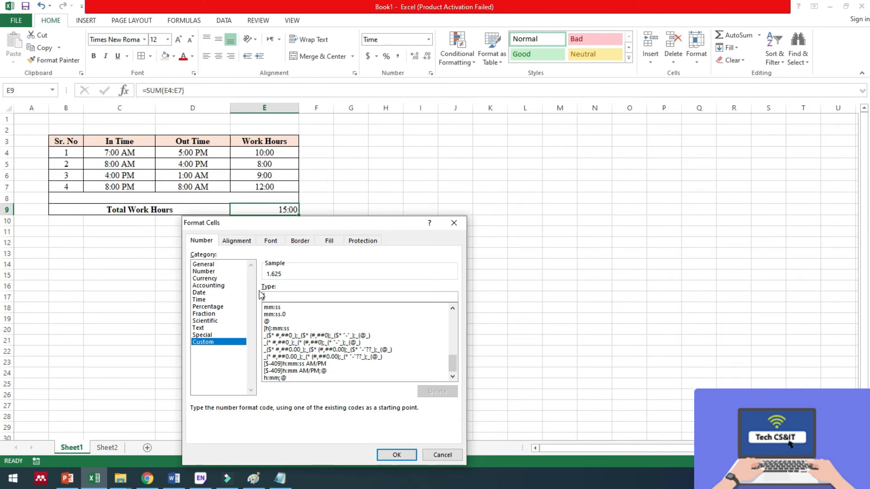
text([)
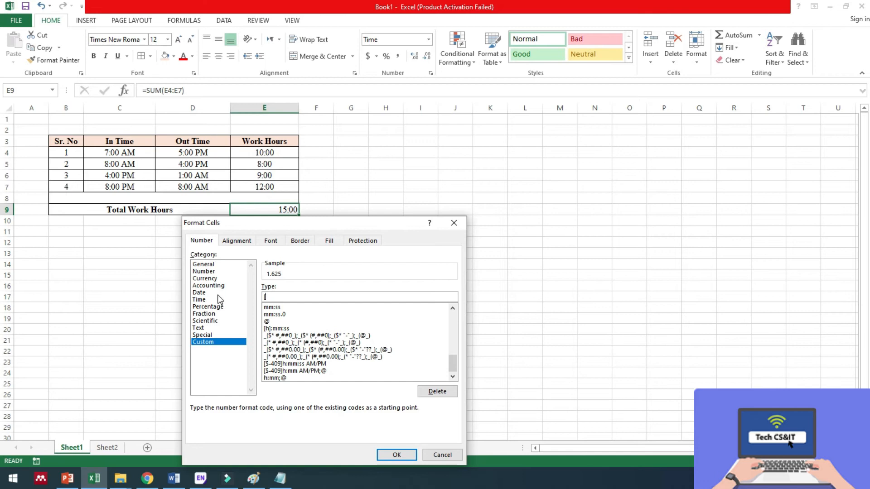
text(H])
key(BackSpace)
key(BackSpace)
text(h)
text(mm)
click(405, 457)
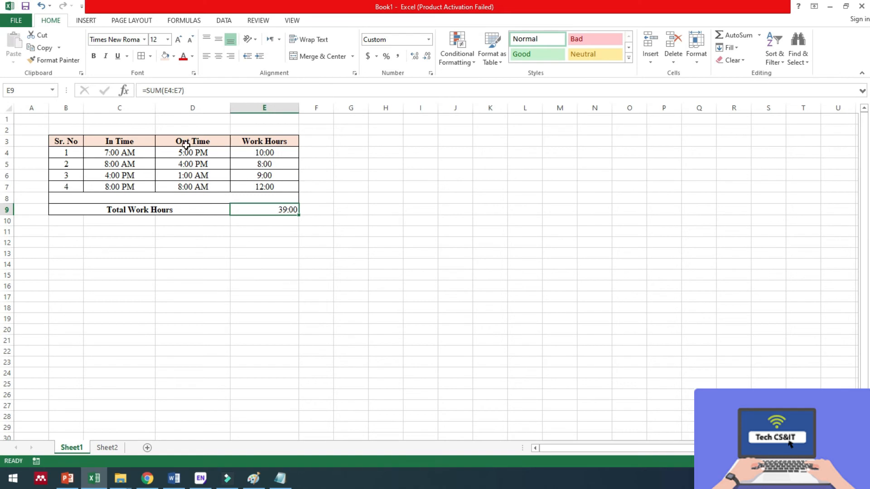
- On Sheet2, format the In Time and Out Time cells C4:D7 as Date with the 3/14/12 1:30 PM type
click(105, 448)
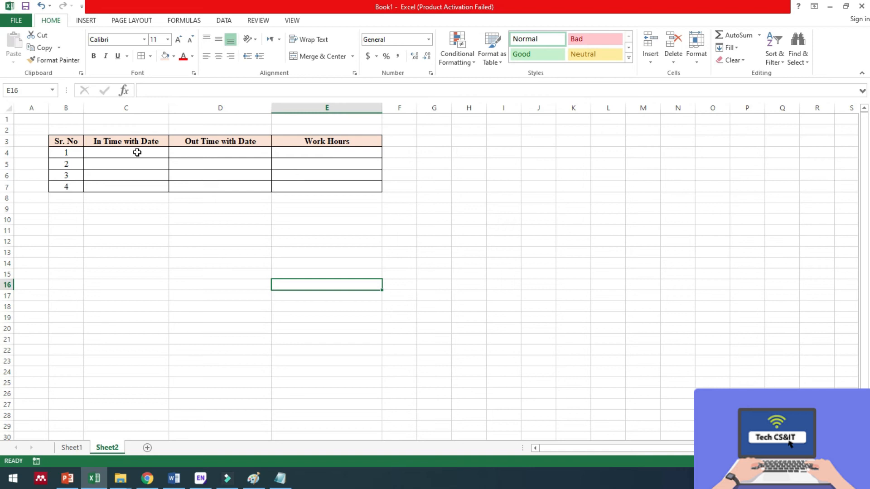
drag(137, 152, 214, 188)
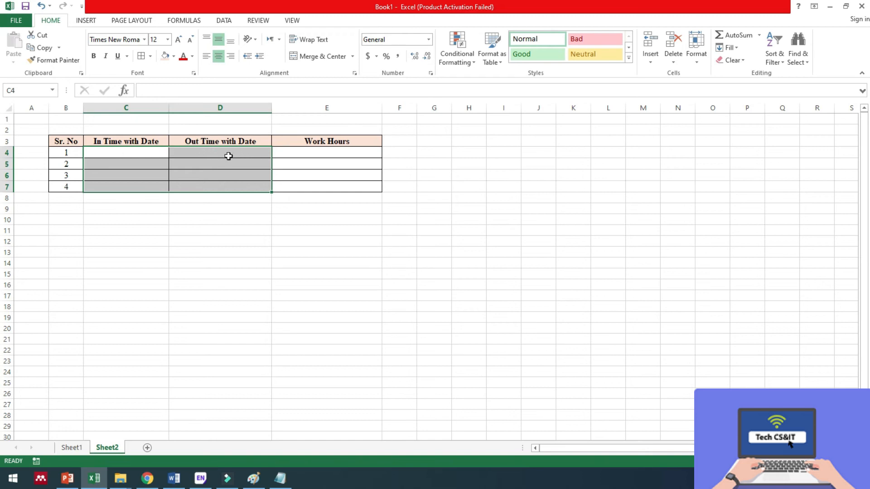
right_click(230, 156)
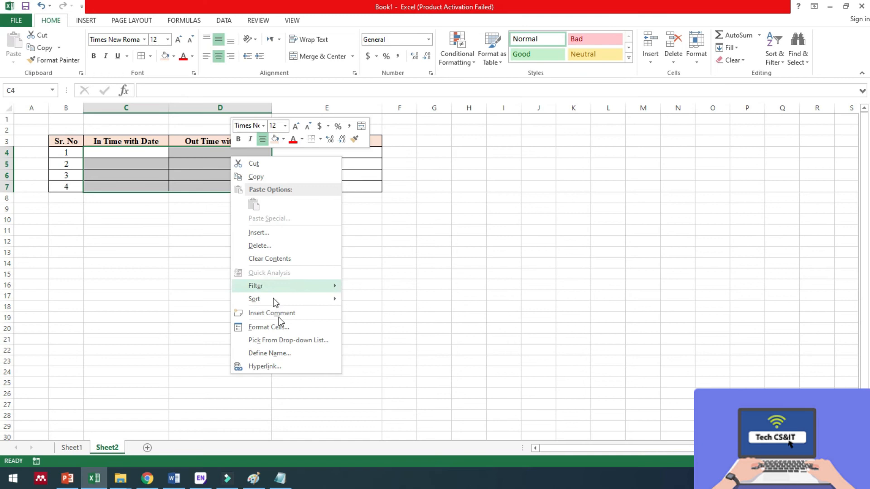
click(282, 328)
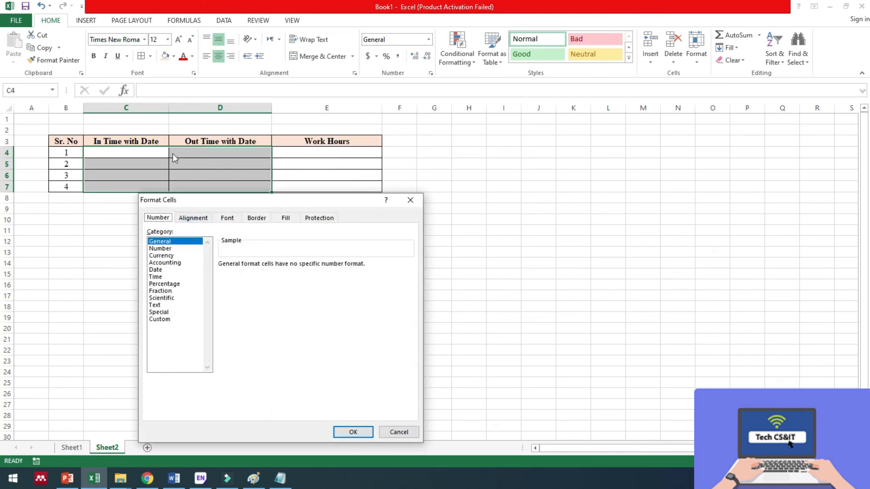
click(161, 271)
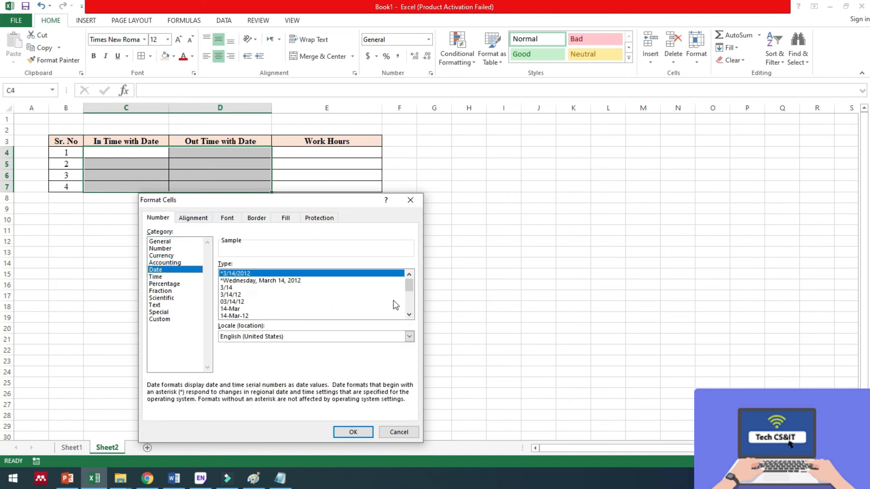
drag(409, 288, 409, 298)
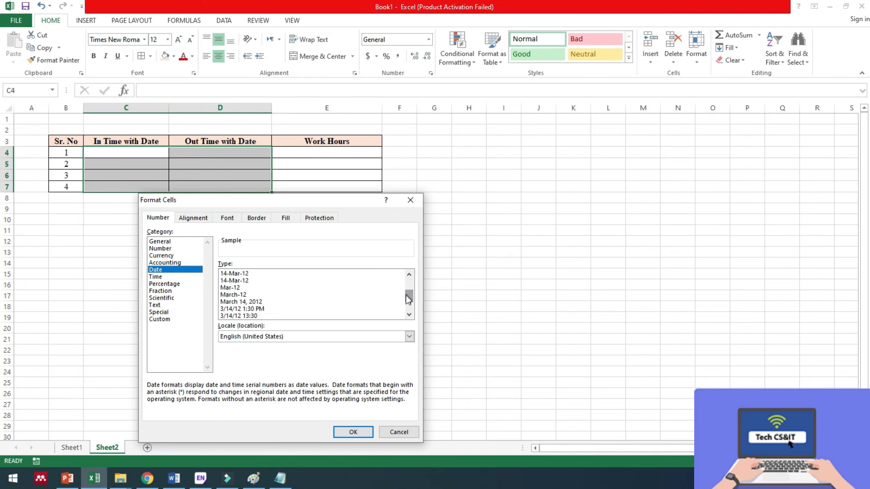
click(257, 308)
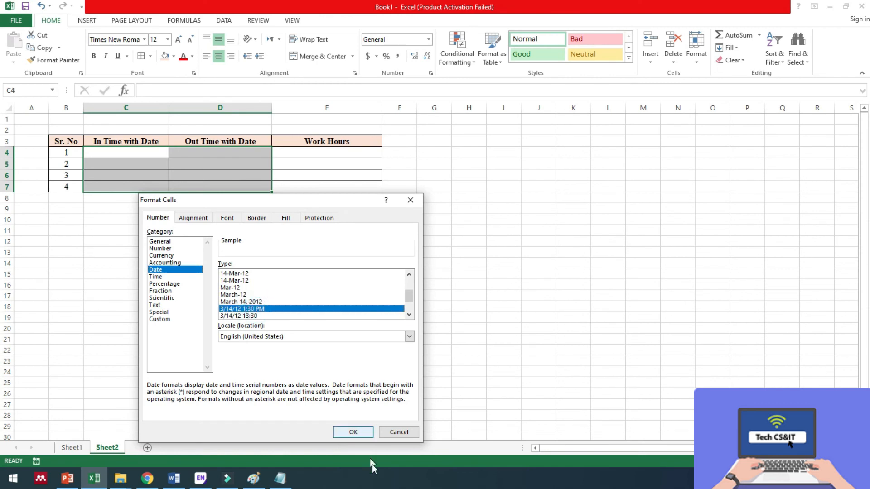
click(353, 433)
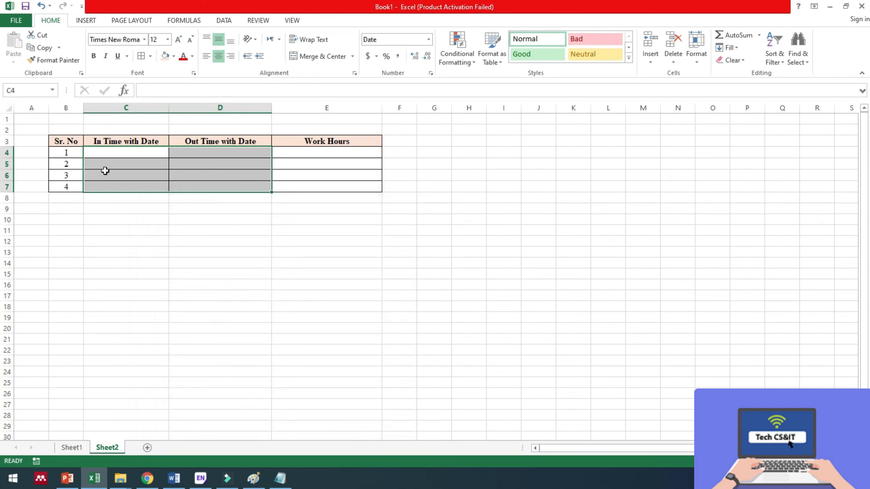
- Fill C4:D6 row by row with 1/2/20 4:00 PM, 1/3/20 9:00 AM, 2/3/20 2:00 PM, 3/3/20 8:00 AM, 1/2/20 8:00 AM, and 3/3/20 4:00 PM
click(119, 155)
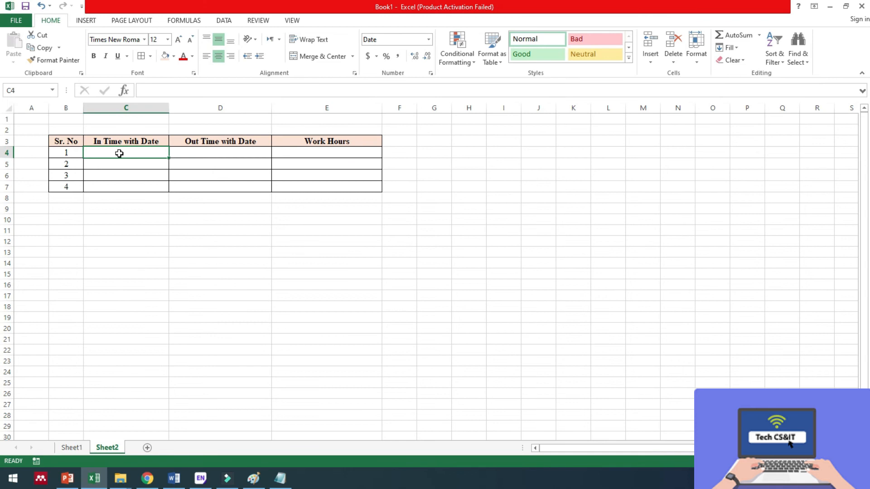
text(1/2/20 4:00 PM)
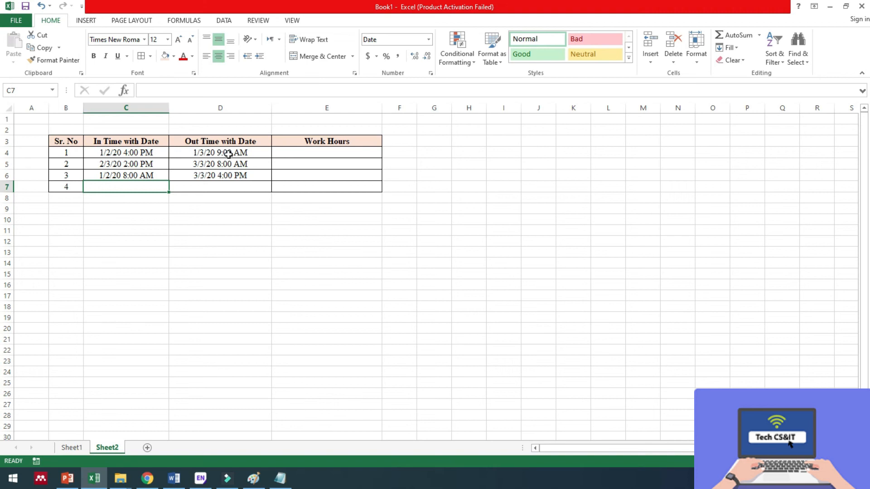
- Enter =D4-C4 in the Work Hours cell E4 and fill the formula down to E6
click(325, 150)
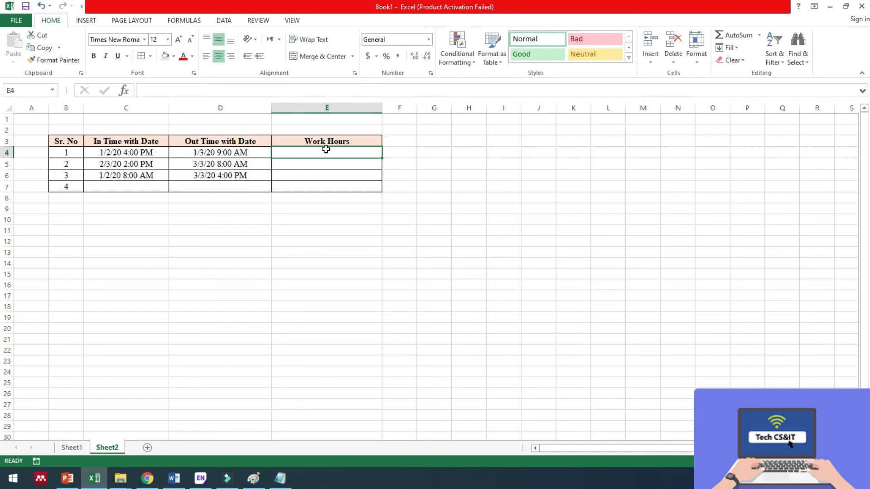
text(=)
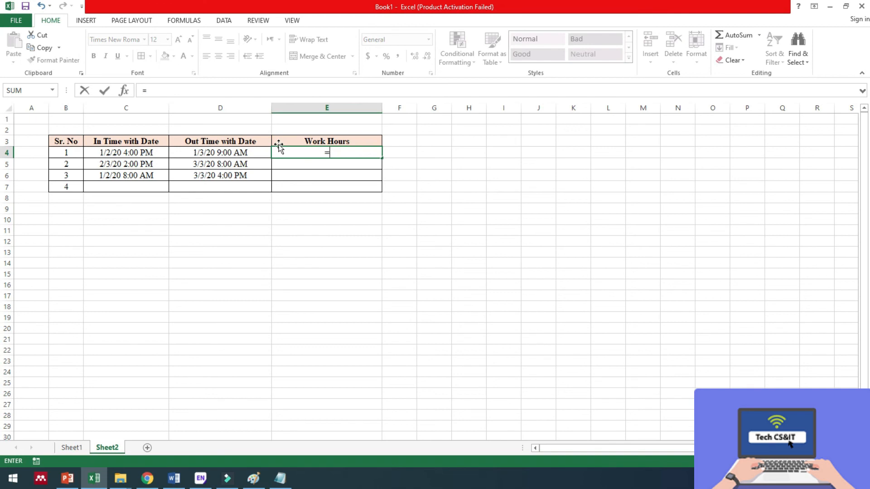
click(246, 153)
text(-)
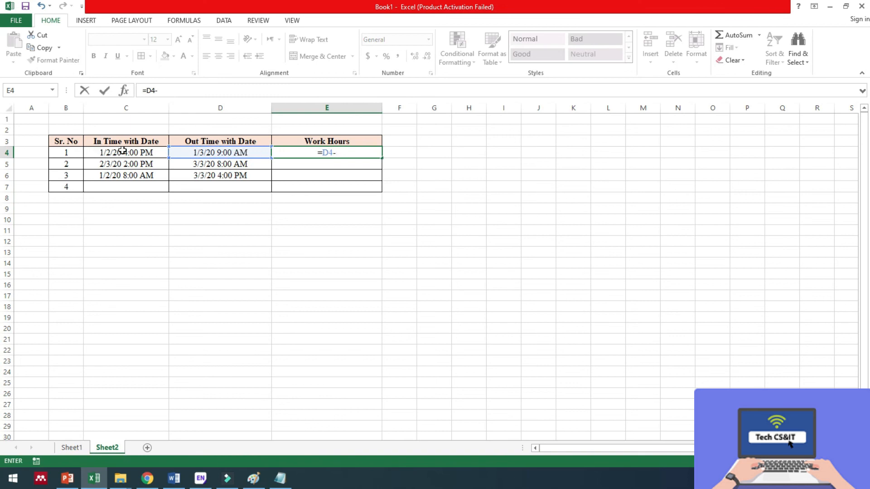
click(128, 154)
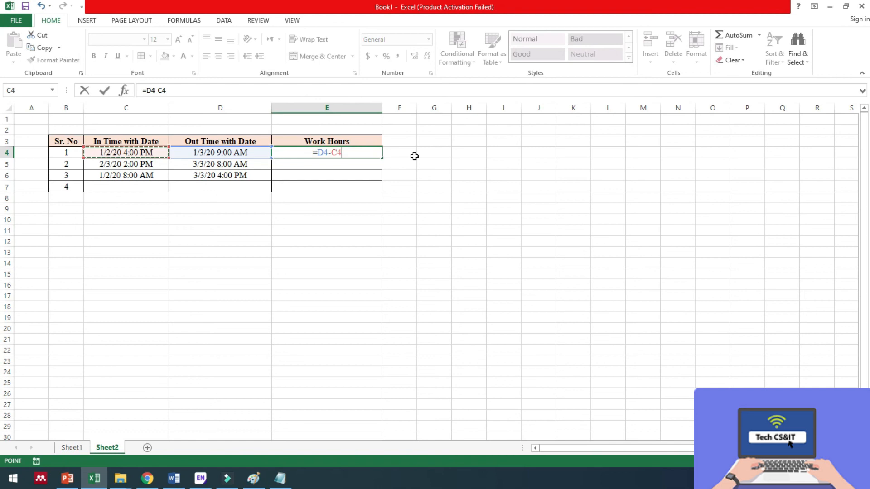
key(Return)
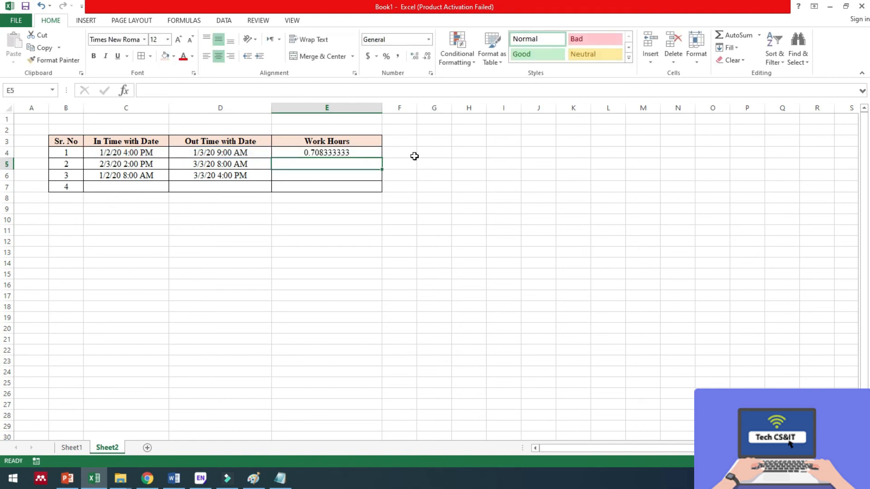
click(346, 151)
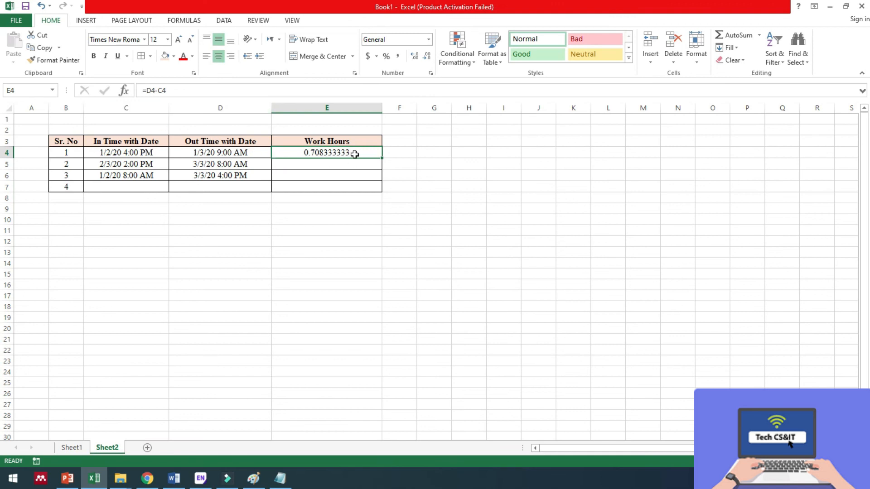
drag(382, 158, 377, 177)
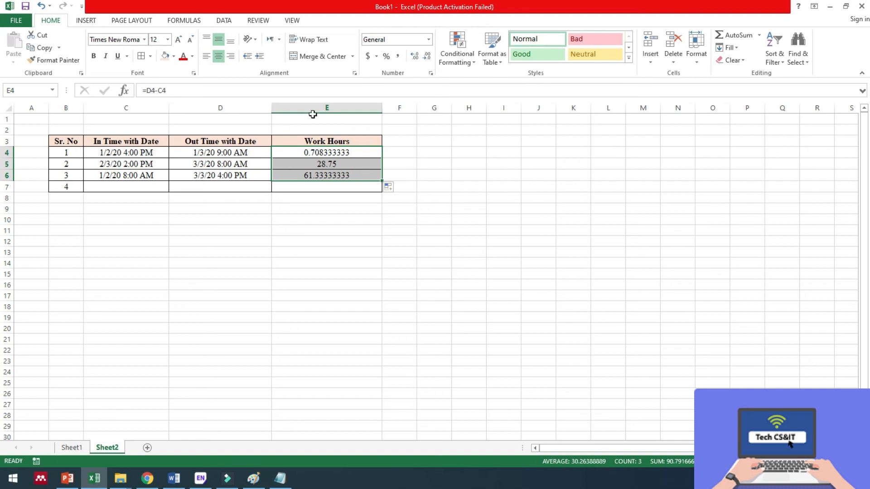
- Apply the custom number format [h]:mm to the Work Hours cells E4:E6
right_click(364, 153)
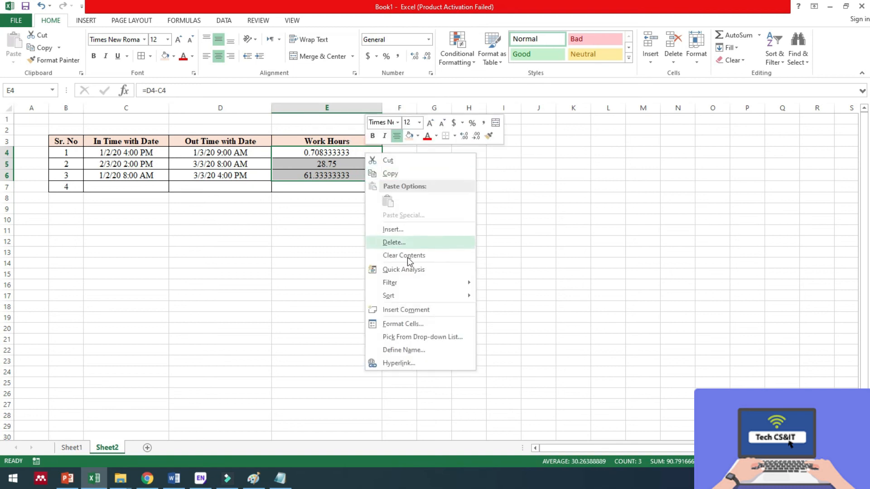
click(413, 323)
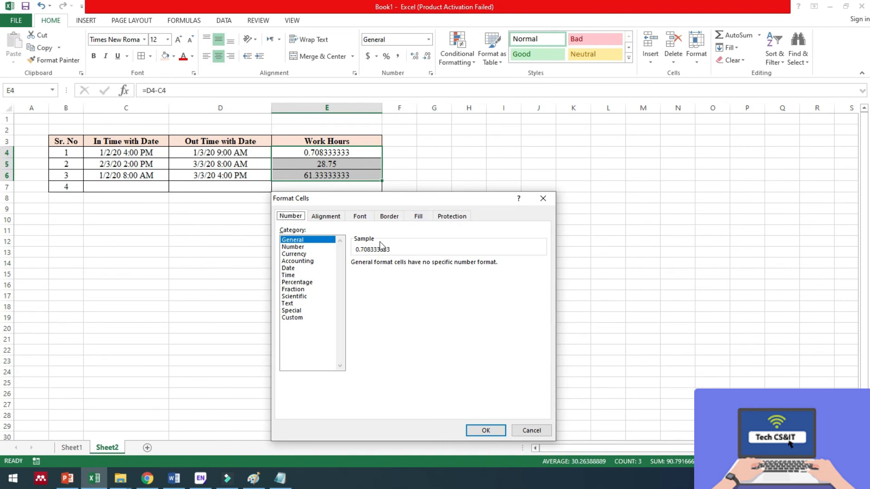
click(300, 318)
drag(381, 273, 350, 274)
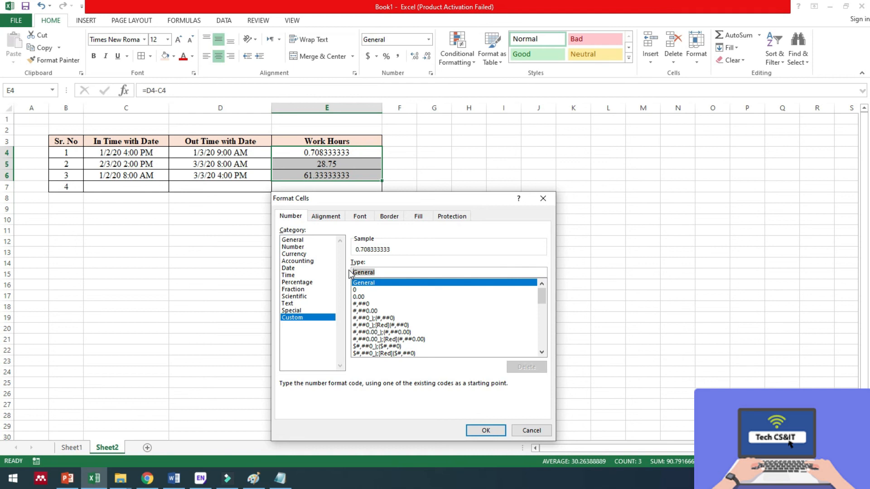
text([h)
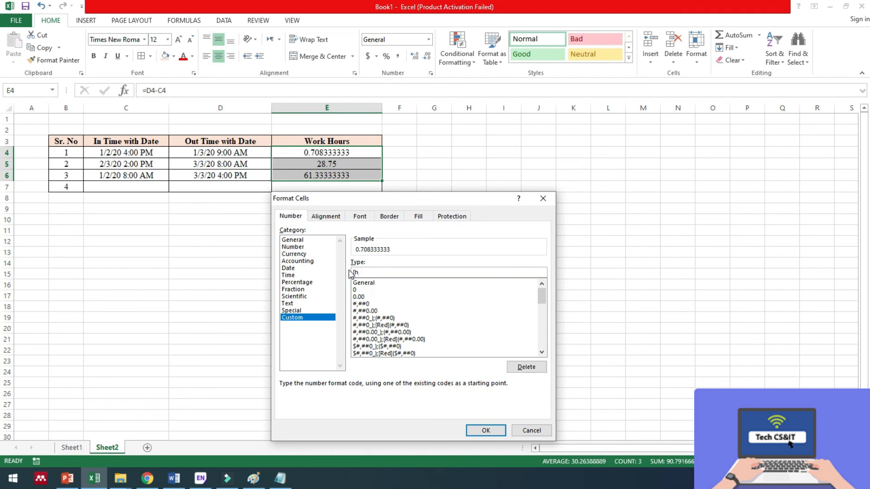
text(]:mm)
click(486, 430)
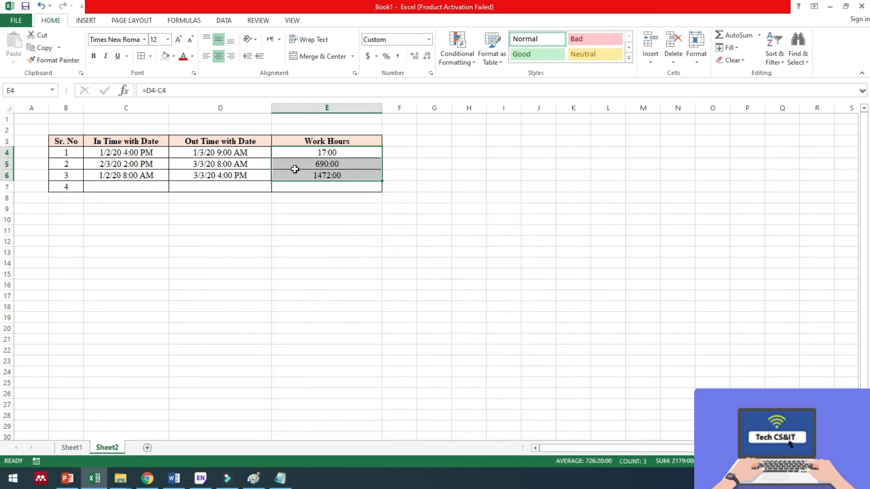